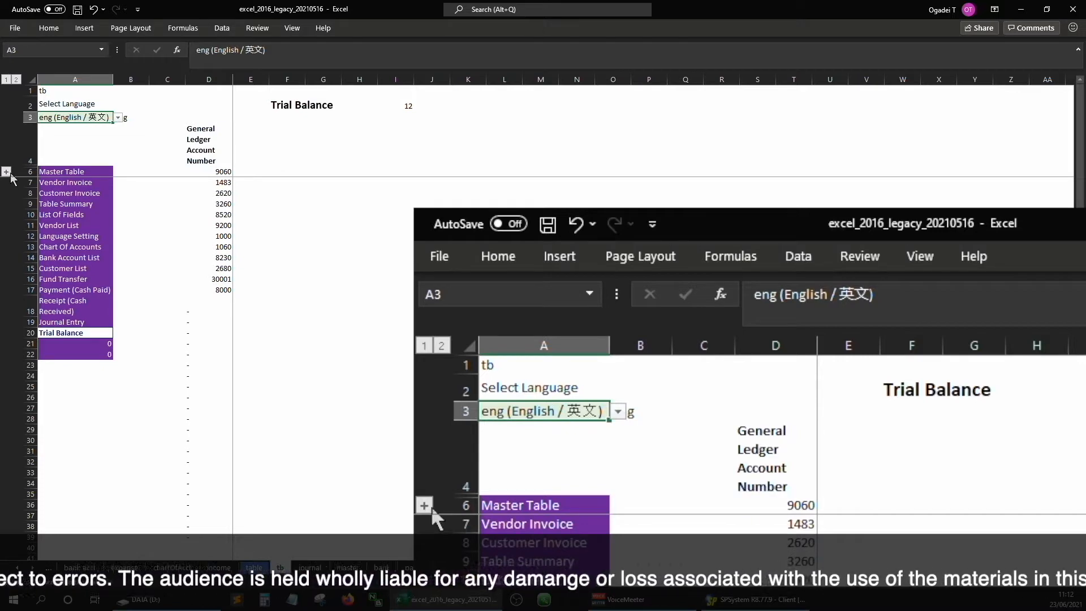
- Expand the collapsed row group above Master Table and look at its cells on the Trial Balance sheet
left_click(6, 172)
key("Up")
key("Right")
key("Right")
key("Right")
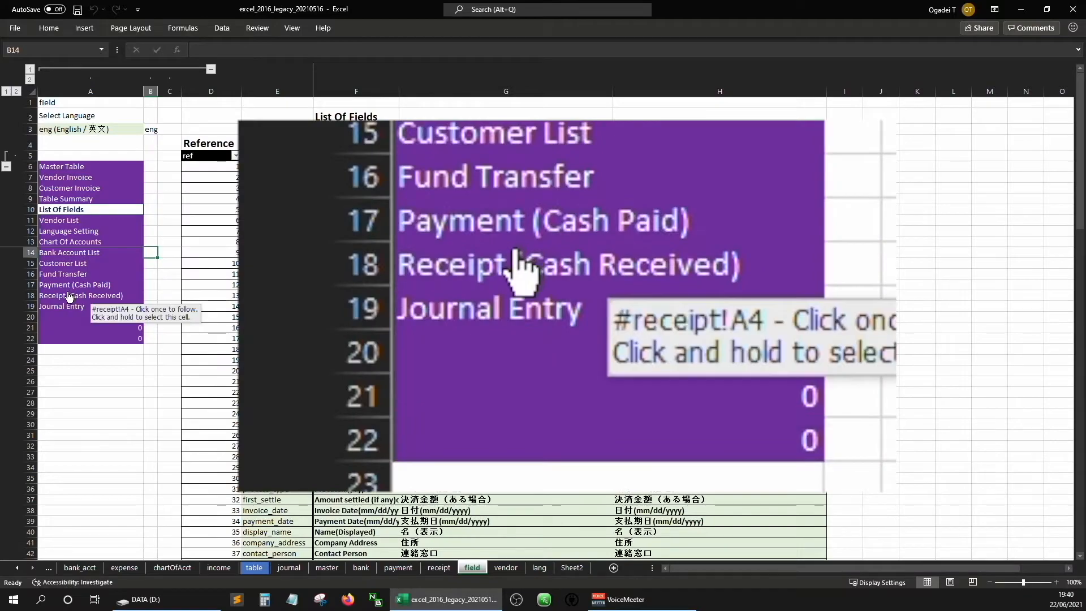
- Go to the Journal Entry sheet and add a count_ref column header in cell N5 beside credit_amt
left_click(71, 306)
left_click(878, 171)
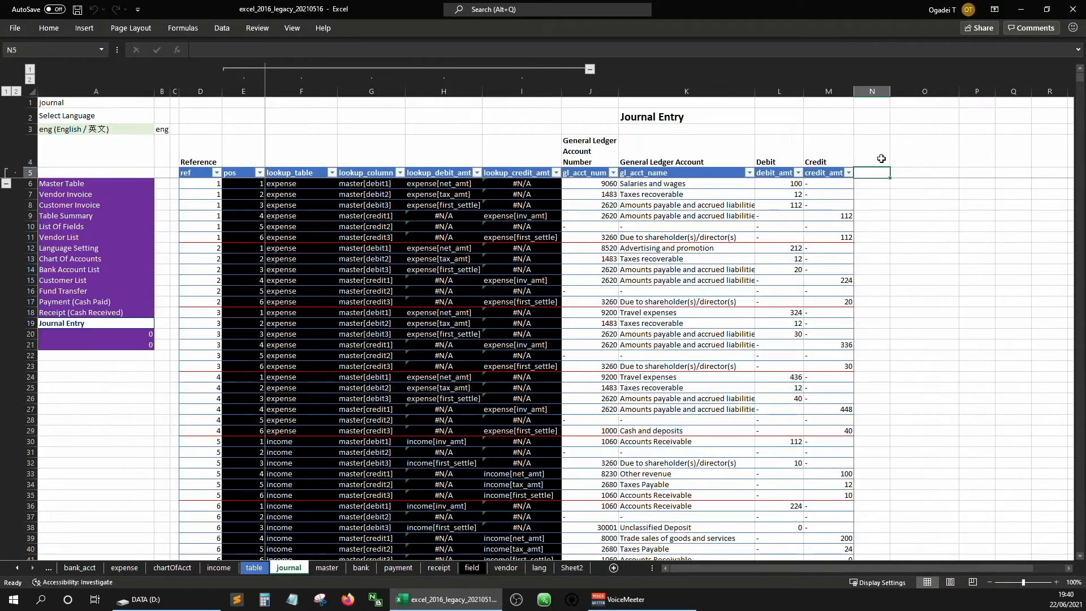
type("count_r")
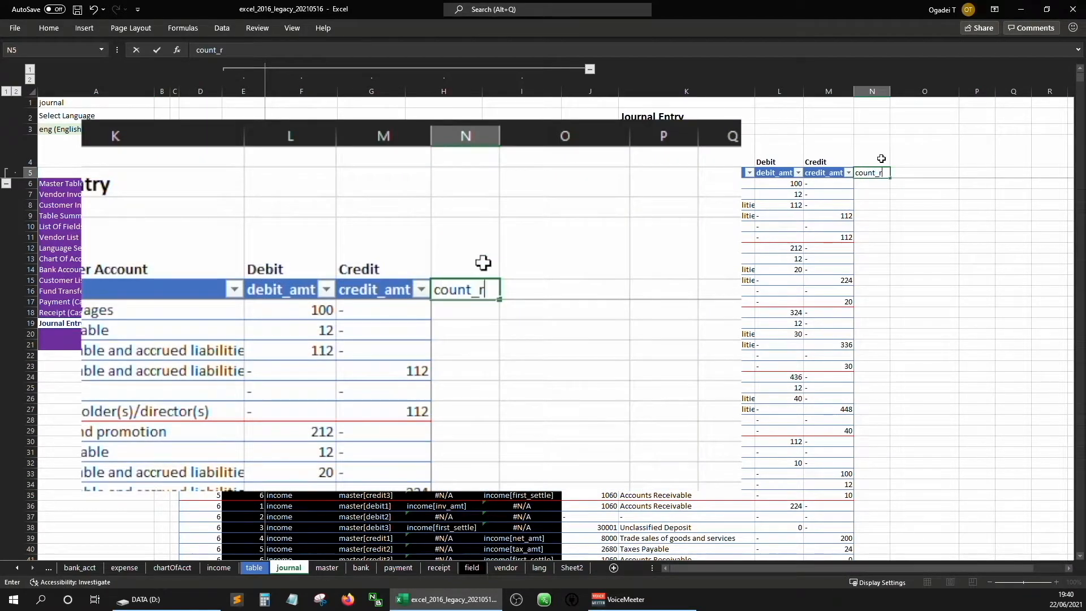
type("ef")
key("Return")
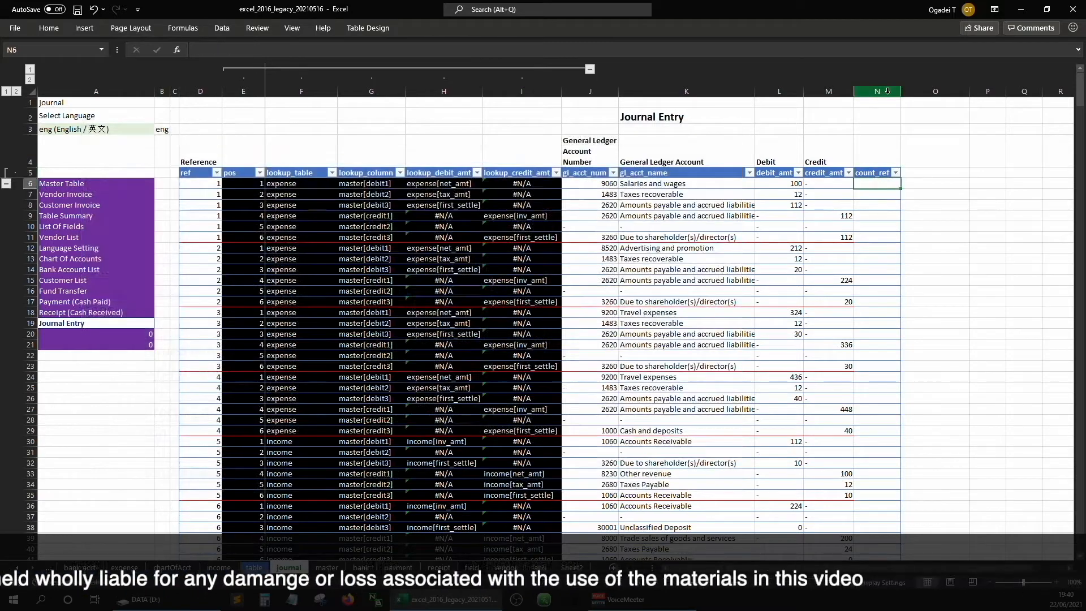
- Format the count_ref column with a black cell fill and a white font
left_click(887, 90)
key("ctrl+1")
left_click(587, 86)
left_click(447, 125)
left_click(513, 85)
left_click(616, 187)
left_click(568, 227)
left_click(654, 325)
- Enter =--(COUNTIF($J$6:$J6,$J6)=1) in N6 to flag the first occurrence of each general ledger account number
type("=countif(")
key("Left")
key("Left")
key("Left")
key("Left")
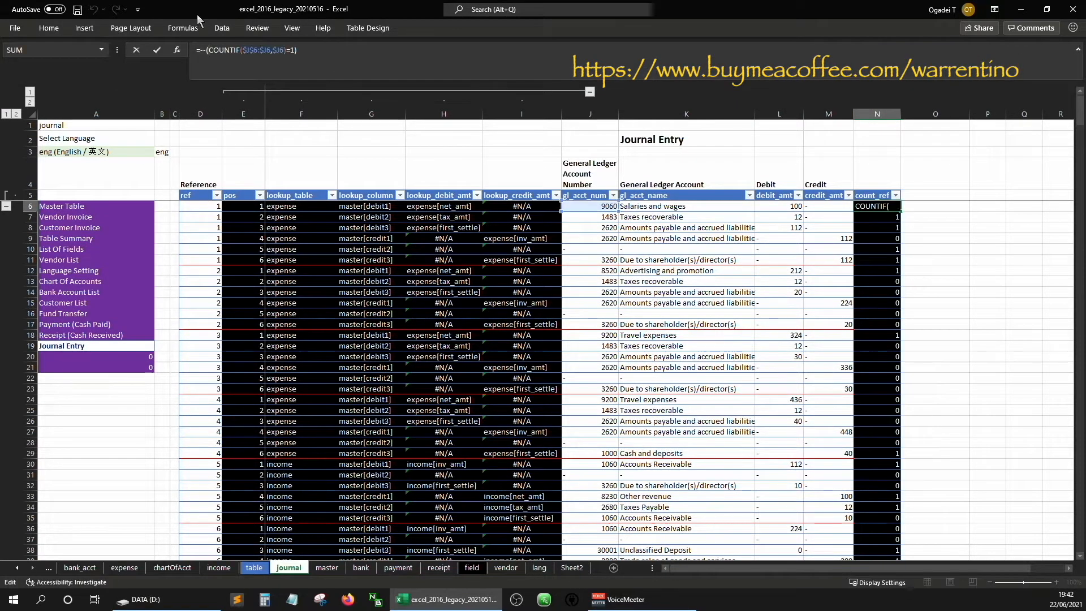
- Wrap the count_ref COUNTIF test in SUM and add the column N cell directly above it for a running count
key("Left")
key("Left")
key("Left")
type("sum(")
left_click(397, 59)
type(",")
key("F2")
key("Up")
key("Up")
key("Return")
key("Down")
key("Down")
key("Down")
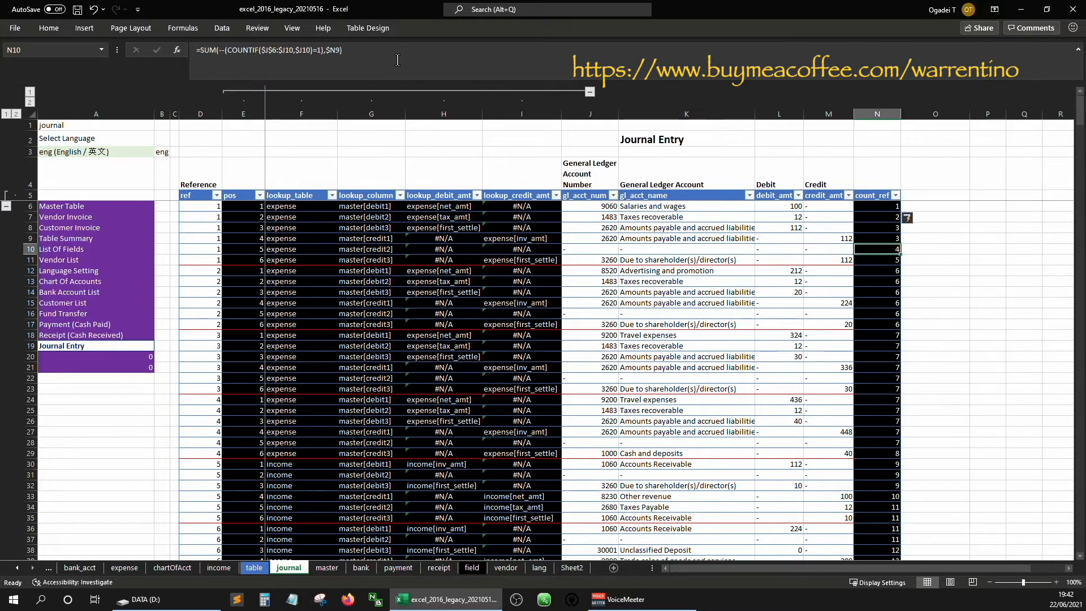
- Go to the Table Summary sheet and enter tb as the table name for reference 15 in cell E20
key("ctrl+Home")
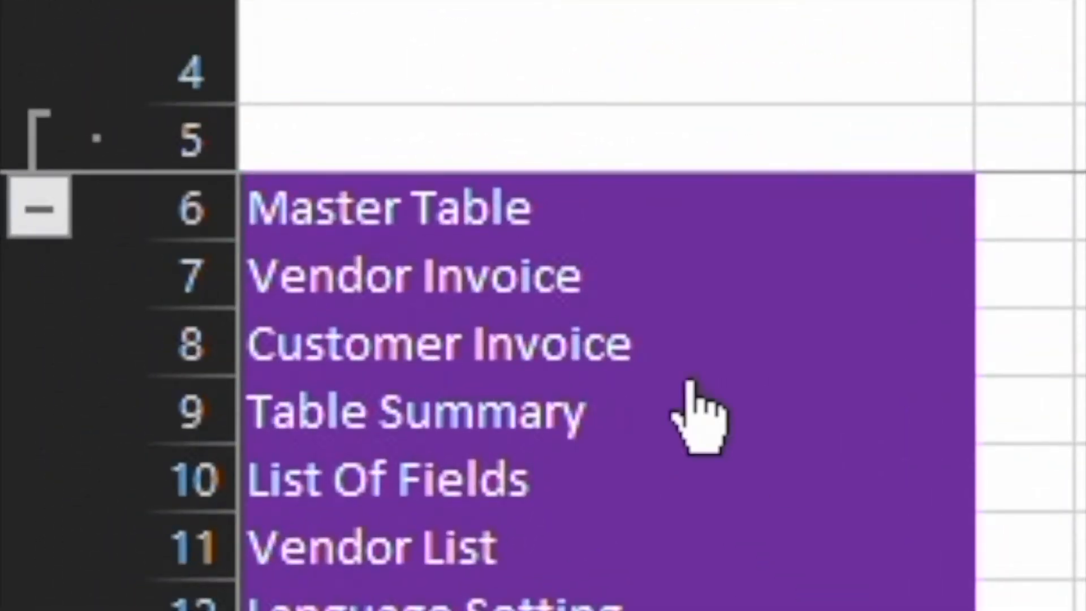
left_click(669, 39)
key("ctrl+Home")
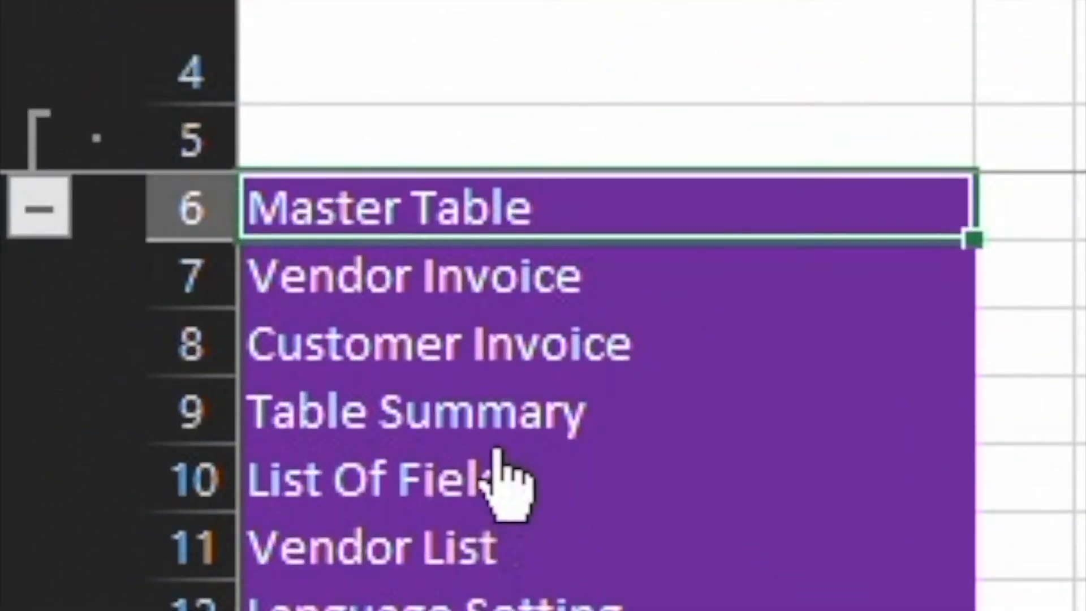
left_click(491, 417)
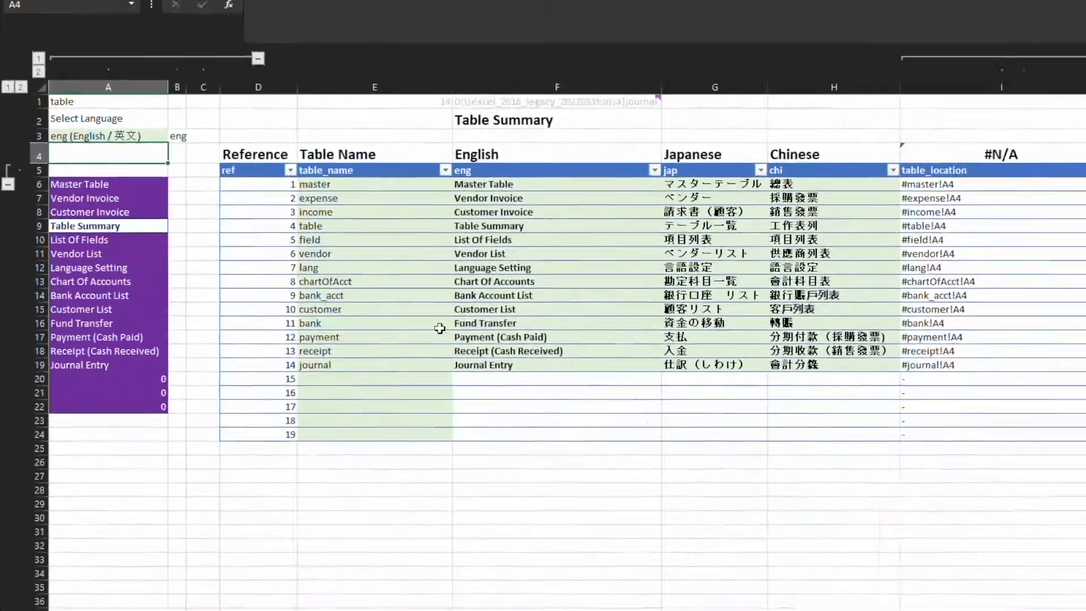
left_click(419, 365)
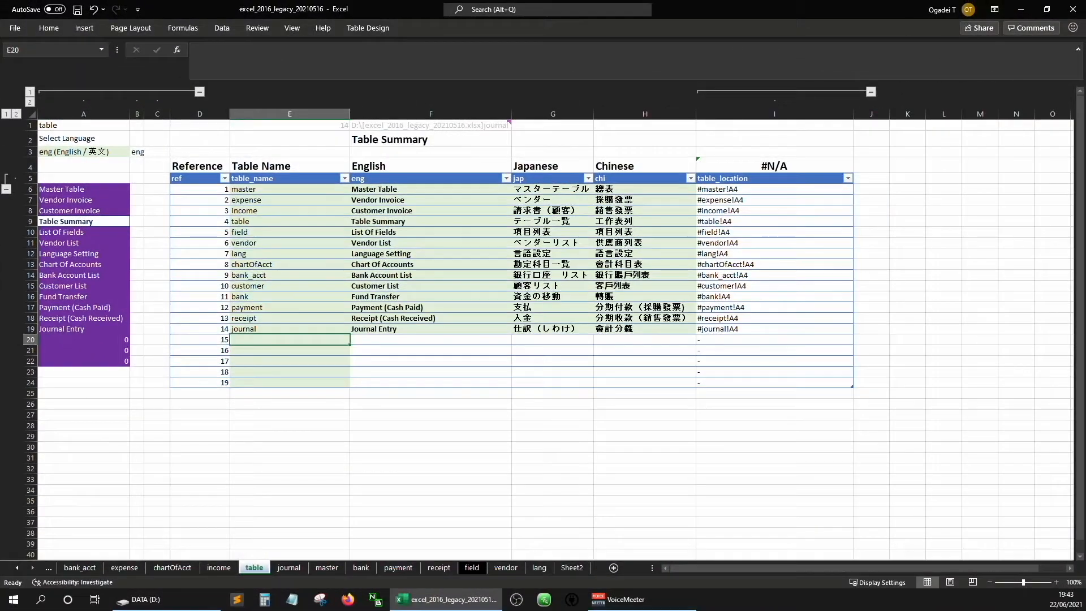
type("tb")
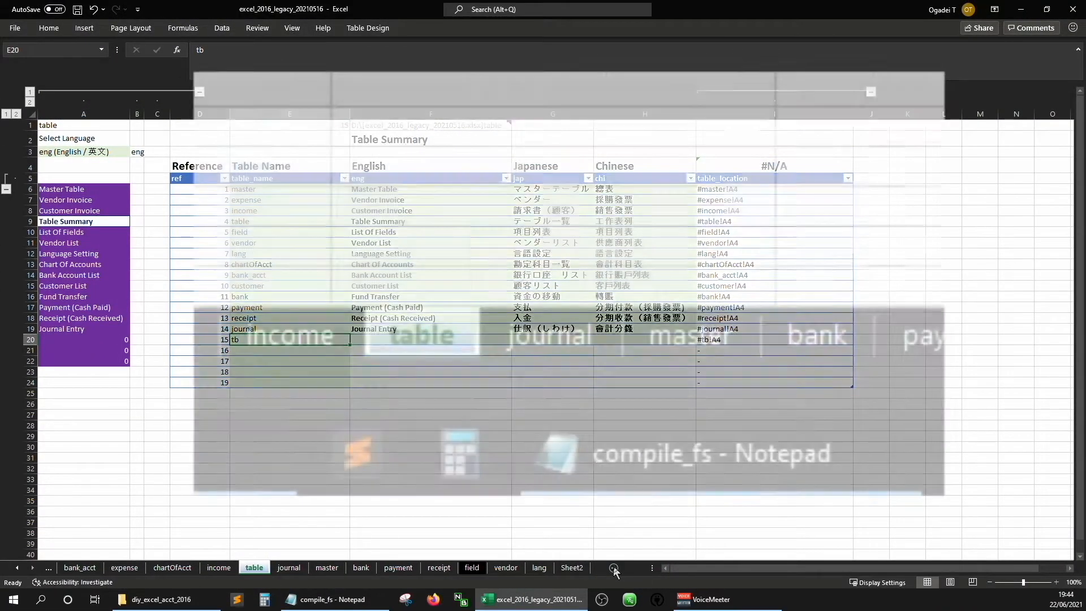
- Insert a new worksheet and name it tb
left_click(613, 568)
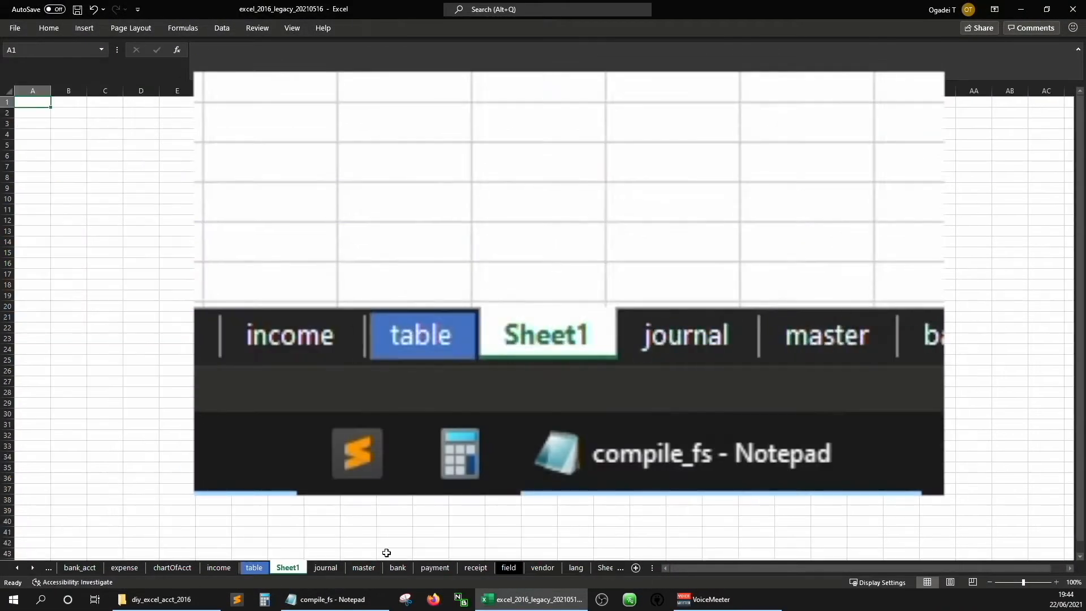
double_click(298, 565)
type("tb")
- Copy the title formula from cell F2 of the table sheet to cell F2 of the tb sheet
left_click(254, 567)
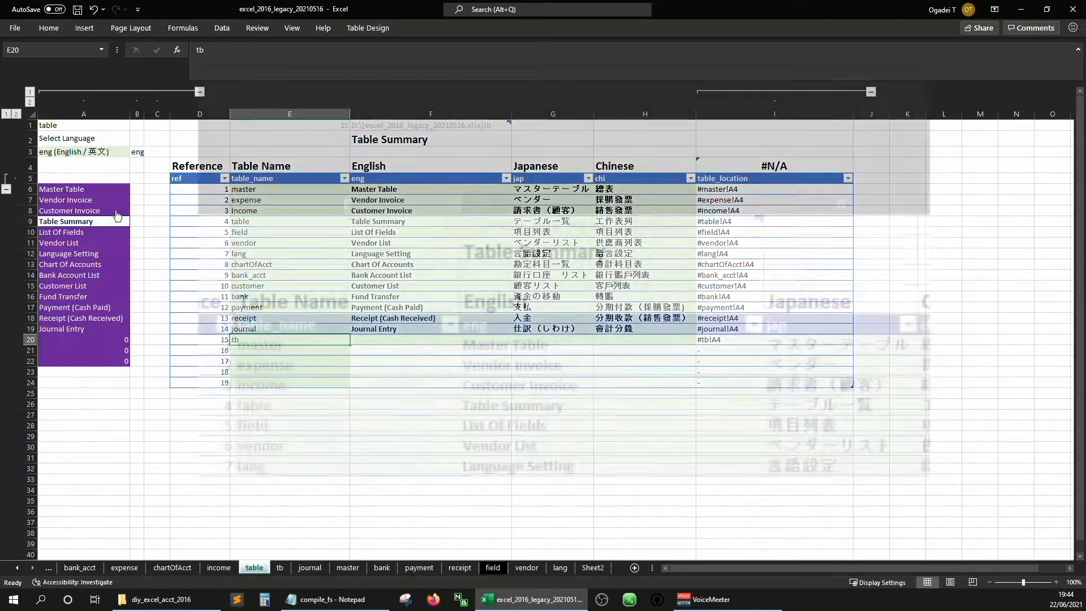
key("Down")
key("Right")
key("Right")
key("Right")
key("Right")
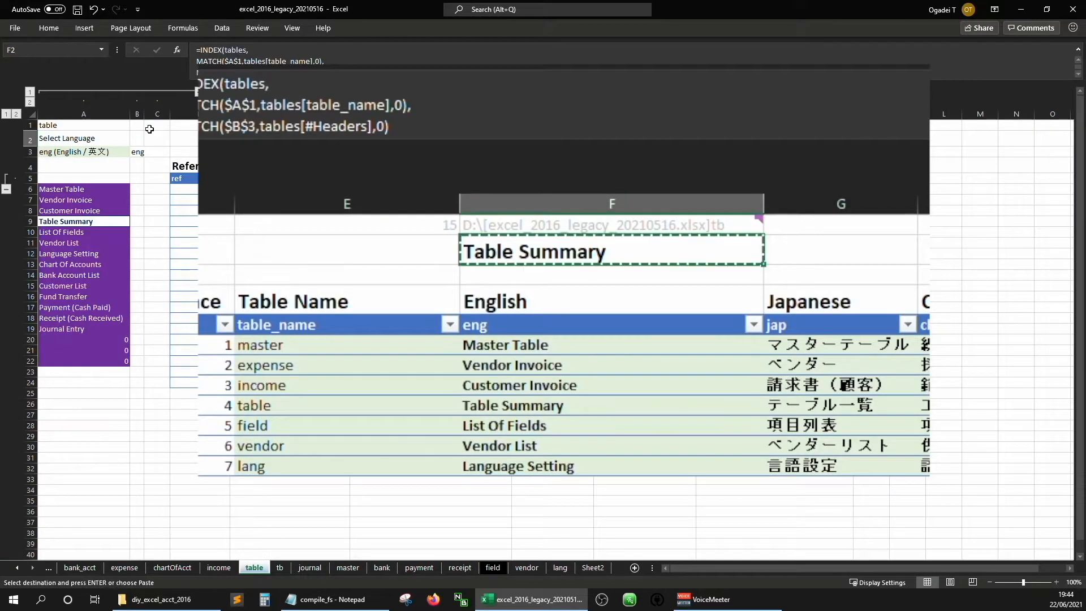
left_click(281, 567)
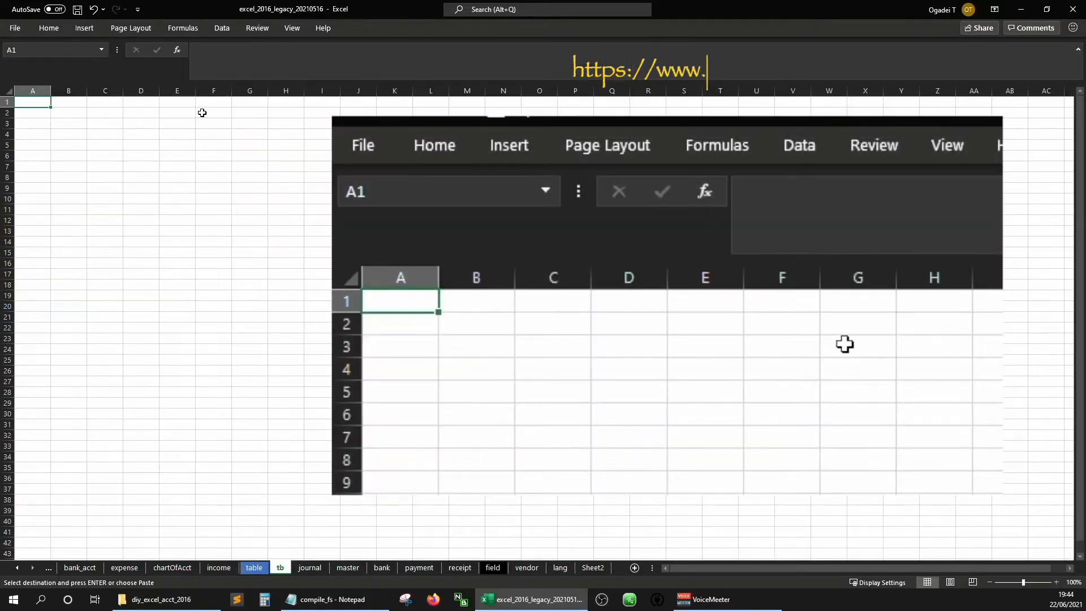
left_click(213, 115)
key("Return")
- Copy the language selector and navigation list in A1:B22 of the table sheet to the same cells of the tb sheet
key("Home")
left_click(259, 571)
key("Home")
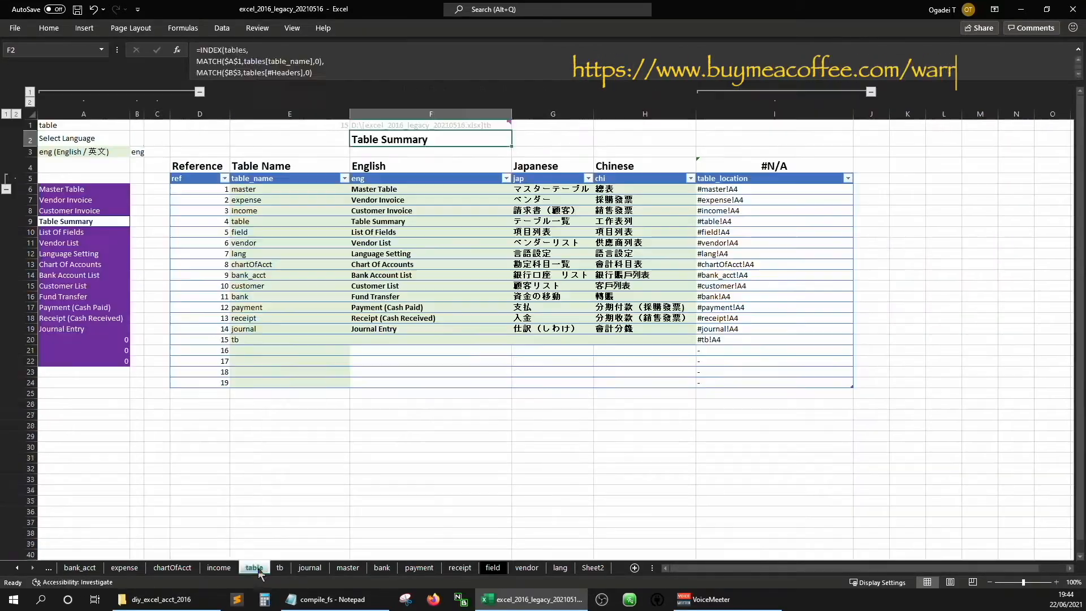
key("Up")
key("shift+Right")
key("shift+Down")
key("shift+Down")
key("shift+Down")
key("shift+Down")
key("shift+Down")
key("shift+Down")
key("shift+Down")
key("shift+Down")
key("shift+Down")
key("shift+Down")
key("shift+Down")
key("shift+Down")
key("shift+Down")
key("shift+Down")
key("shift+Down")
key("shift+Down")
key("shift+Down")
key("shift+Down")
key("shift+Down")
key("shift+Down")
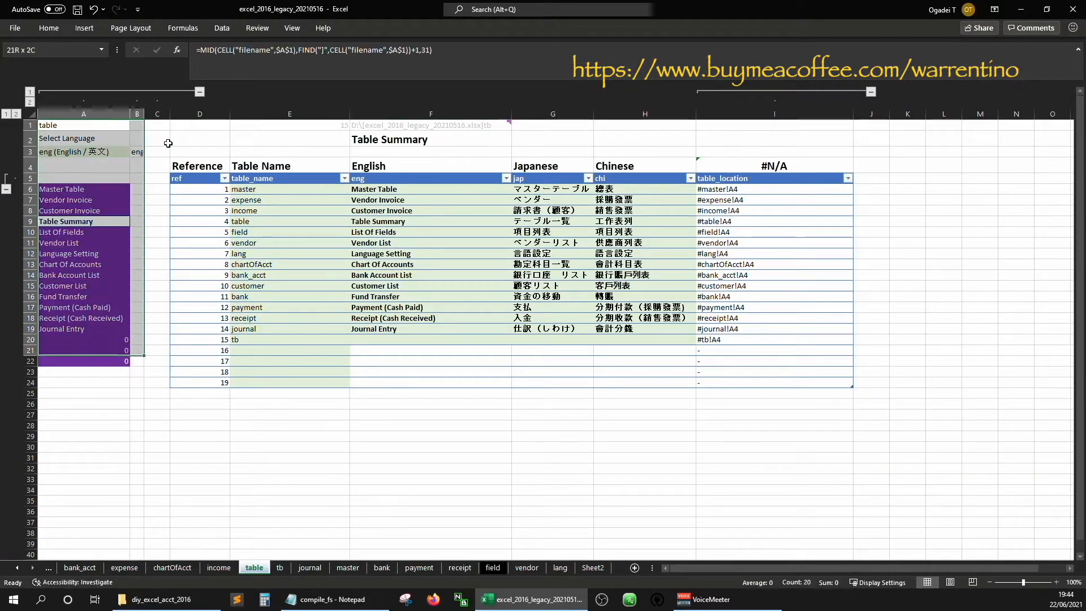
left_click(280, 567)
key("ctrl+v")
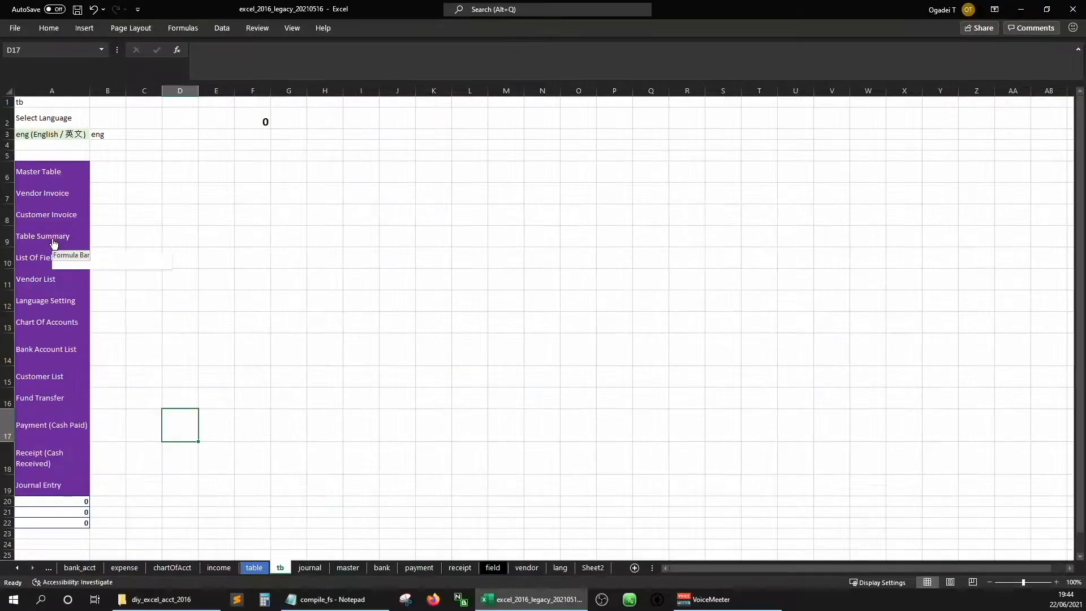
- Enter Trial Balance as the English name of the tb entry in the Table Summary
left_click(413, 376)
left_click(288, 289)
key("ctrl+Down")
key("Right")
type("Trial Balance")
key("Tab")
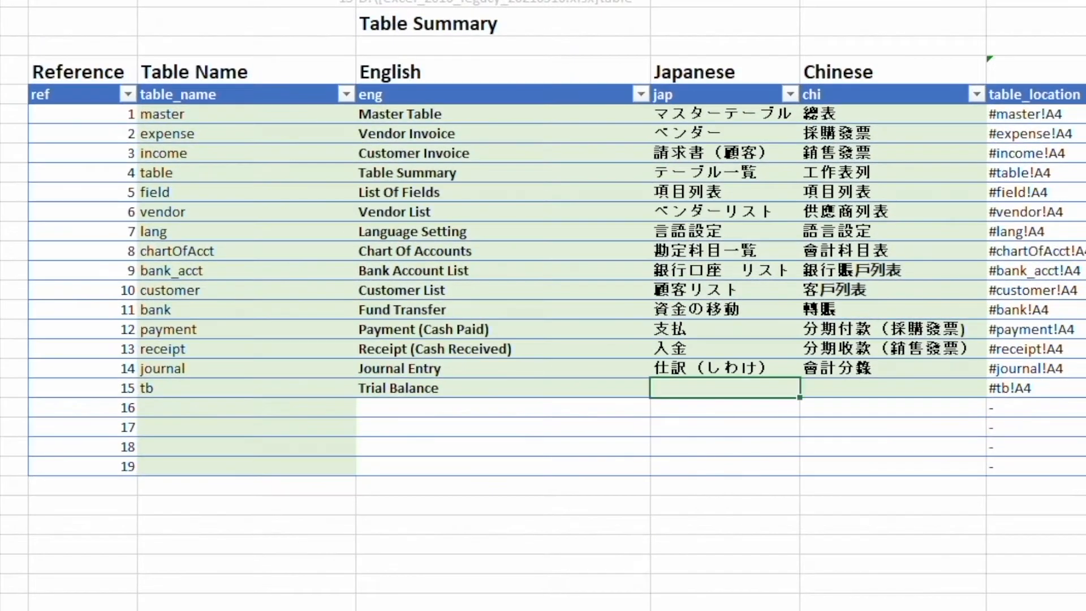
- Enter 試算表(しさんひょう) on two lines as the tb entry's Japanese name and 試算表 as its Chinese name
type("shisanhyou")
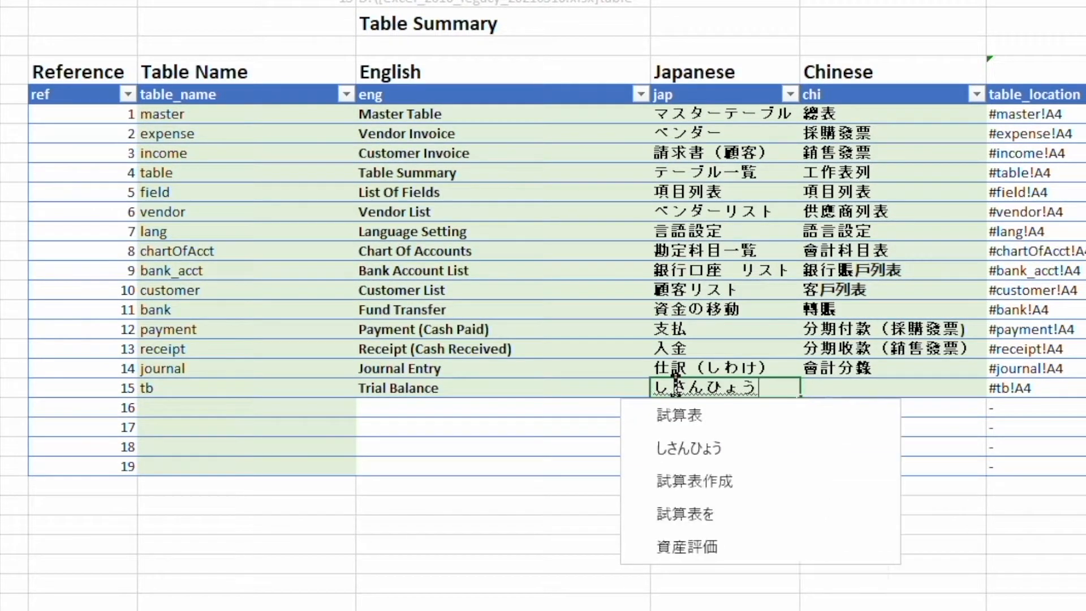
key("space")
key("Return")
key("alt+Return")
type("(shisanhyou)")
key("Return")
key("Tab")
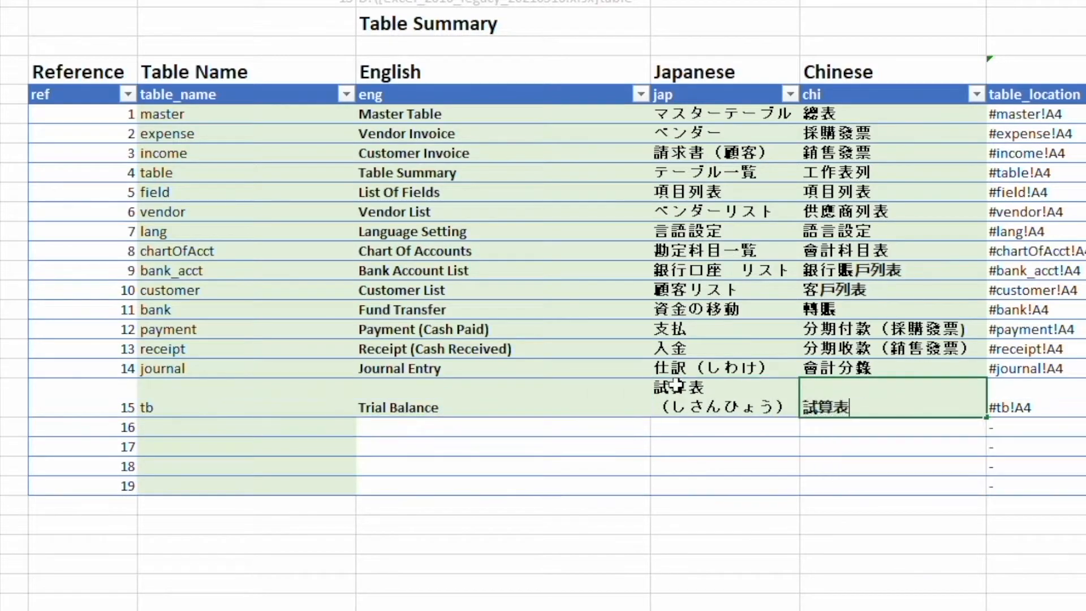
key("Return")
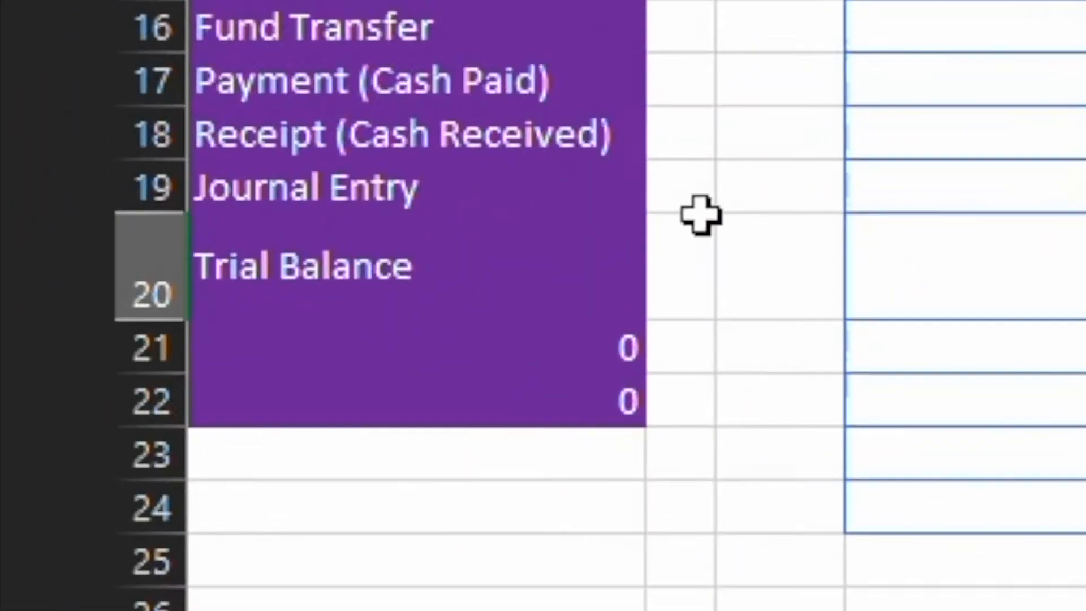
- Follow the Trial Balance link in the navigation list and hide the gridlines on the tb sheet
left_click(631, 197)
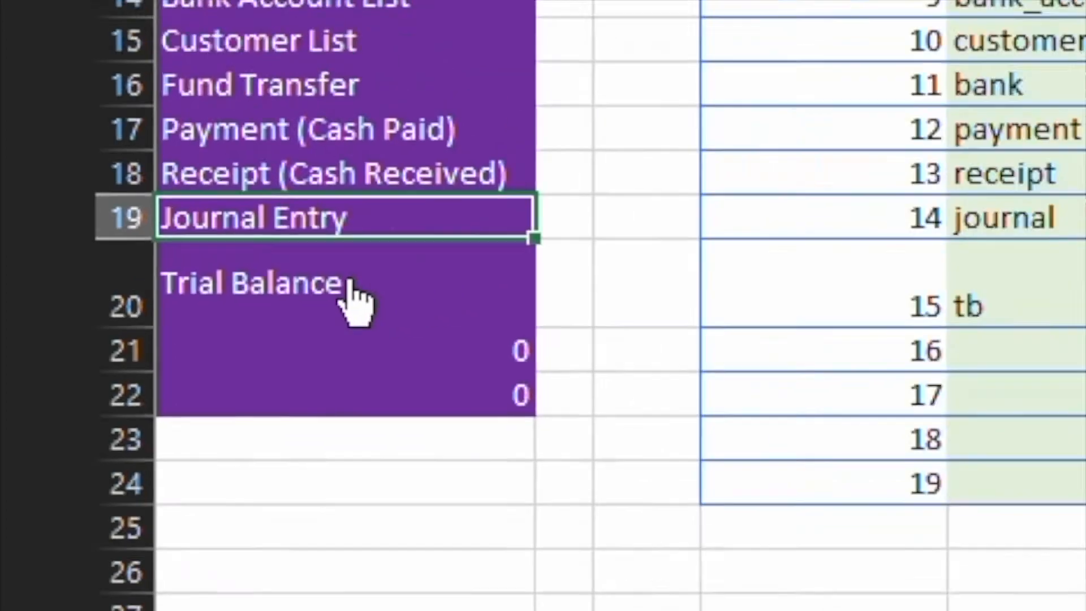
left_click(390, 286)
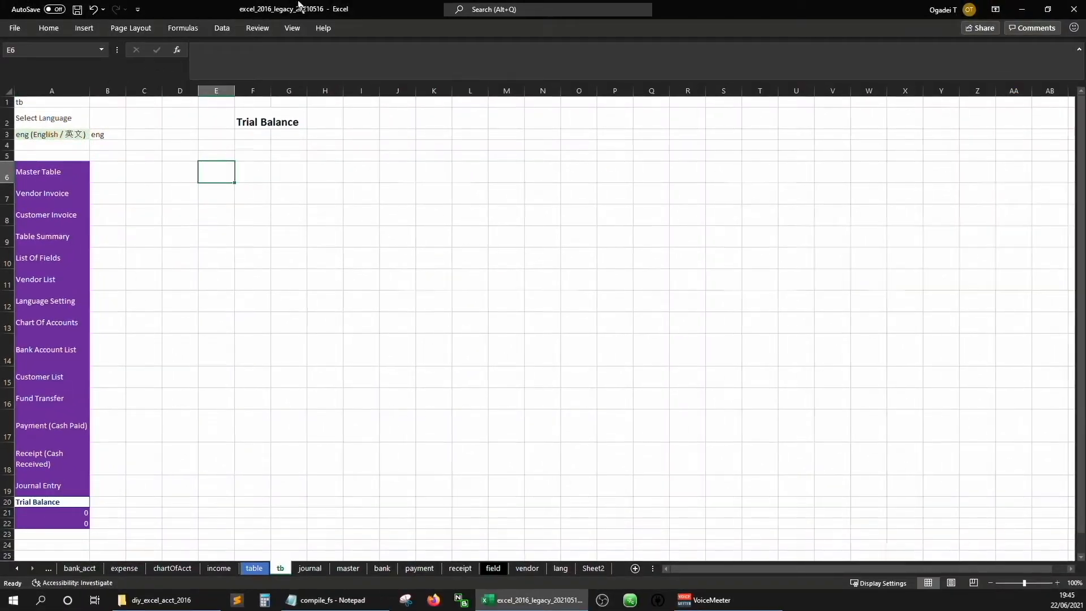
left_click(283, 27)
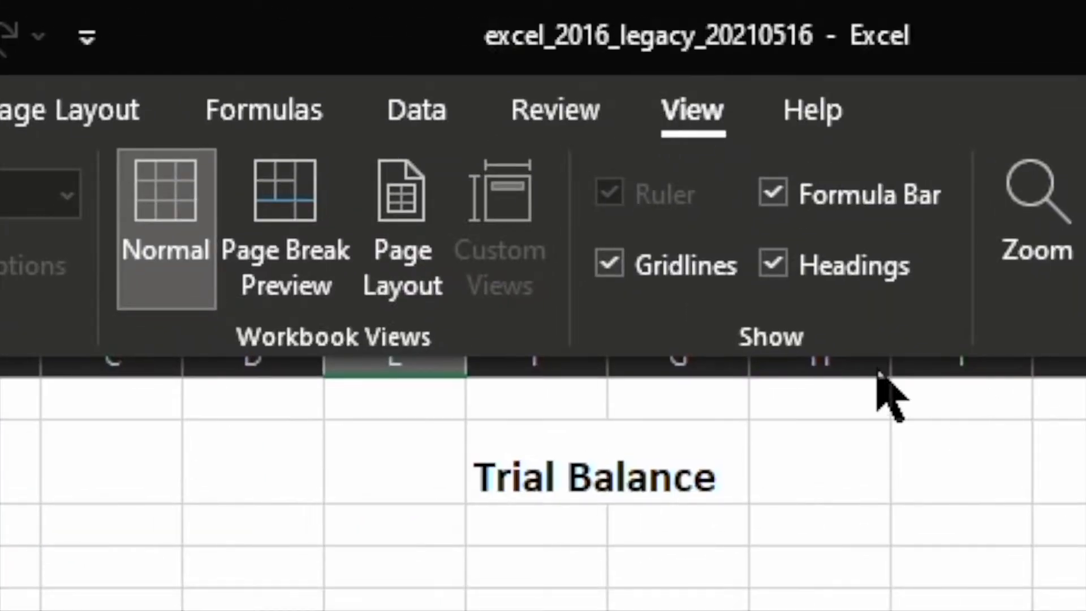
left_click(673, 257)
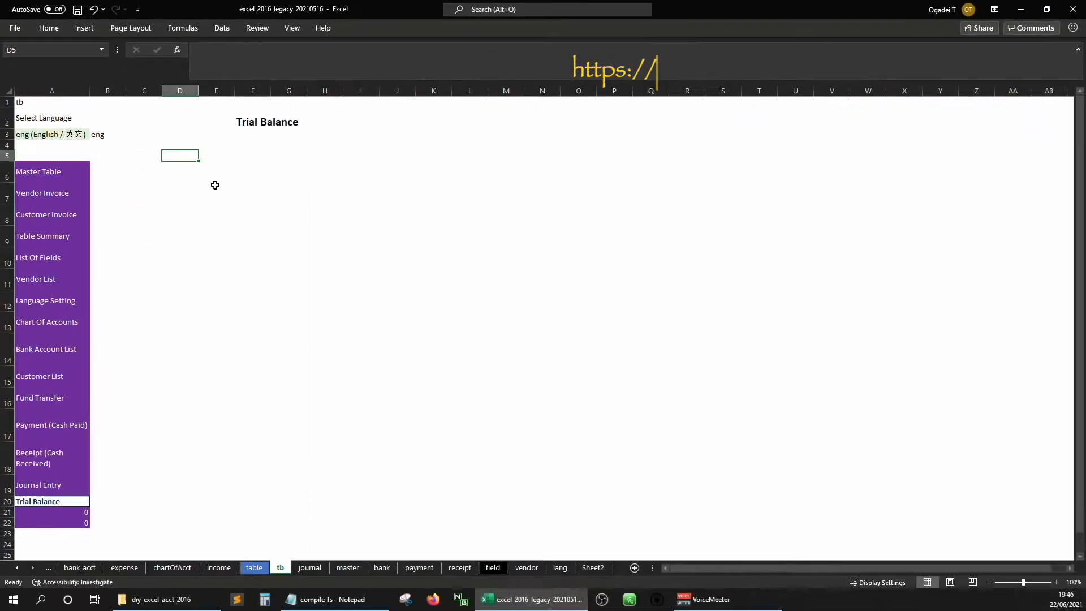
- Start an INDEX formula in cell D6 of the tb sheet with journal[count_ref] as its array
key("Down")
type("=index(")
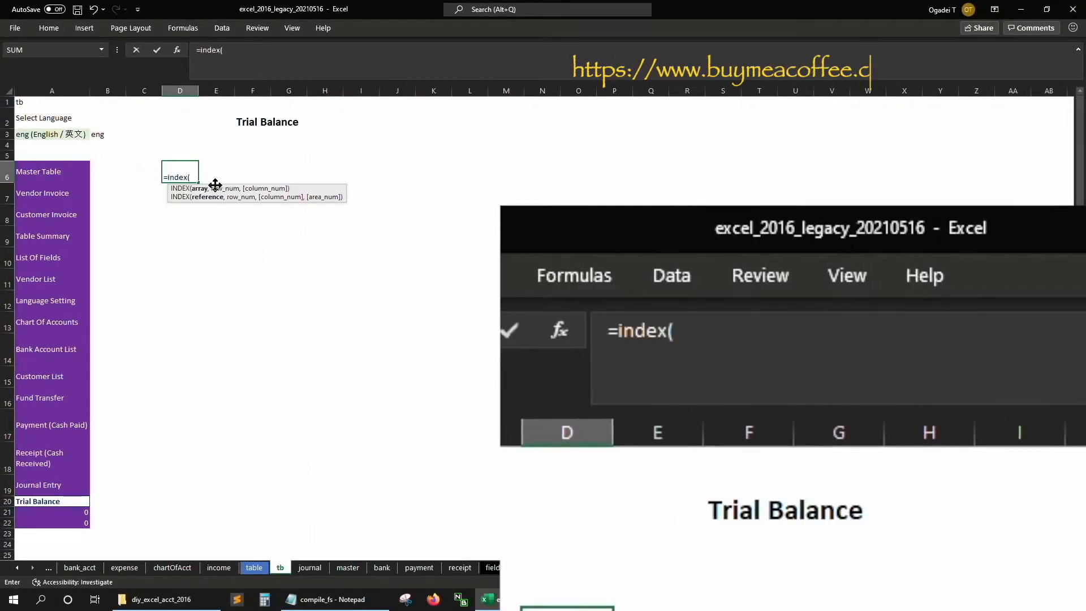
left_click(249, 568)
left_click(309, 567)
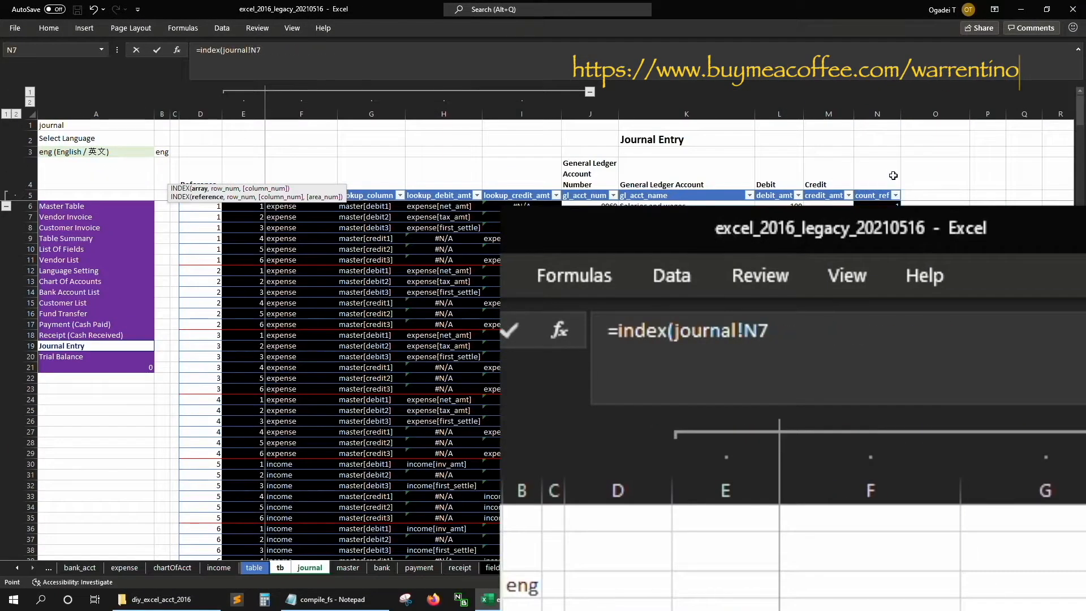
key("ctrl+shift+Down")
left_click(358, 62)
type(",")
- Add a MATCH function on a new formula line with ROWS(tb!$D$6:$D6) as its lookup value
key("alt+Return")
type("match(")
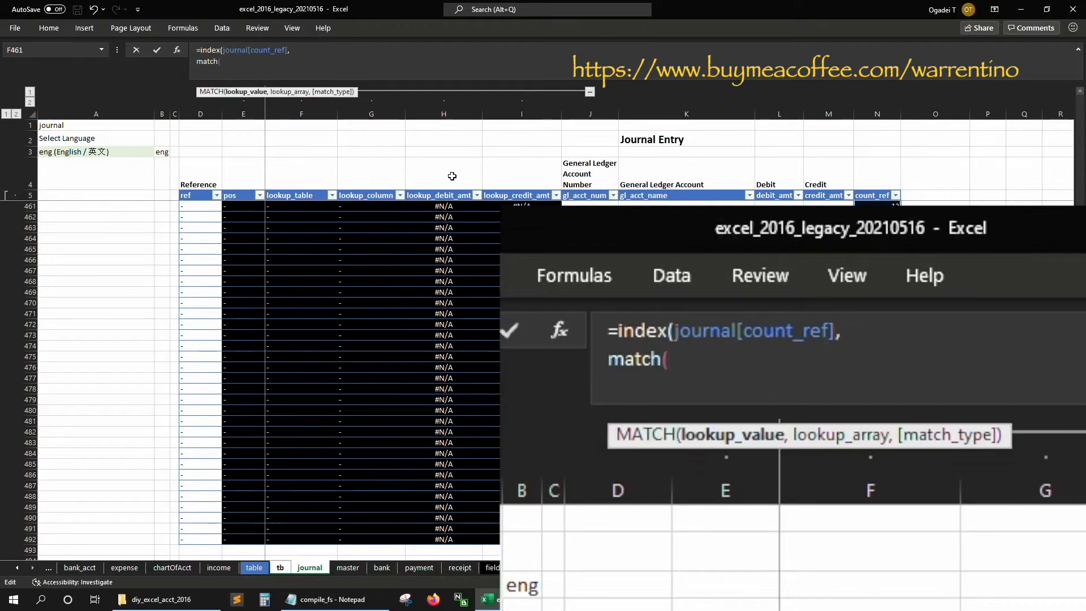
type("rows(")
left_click(280, 568)
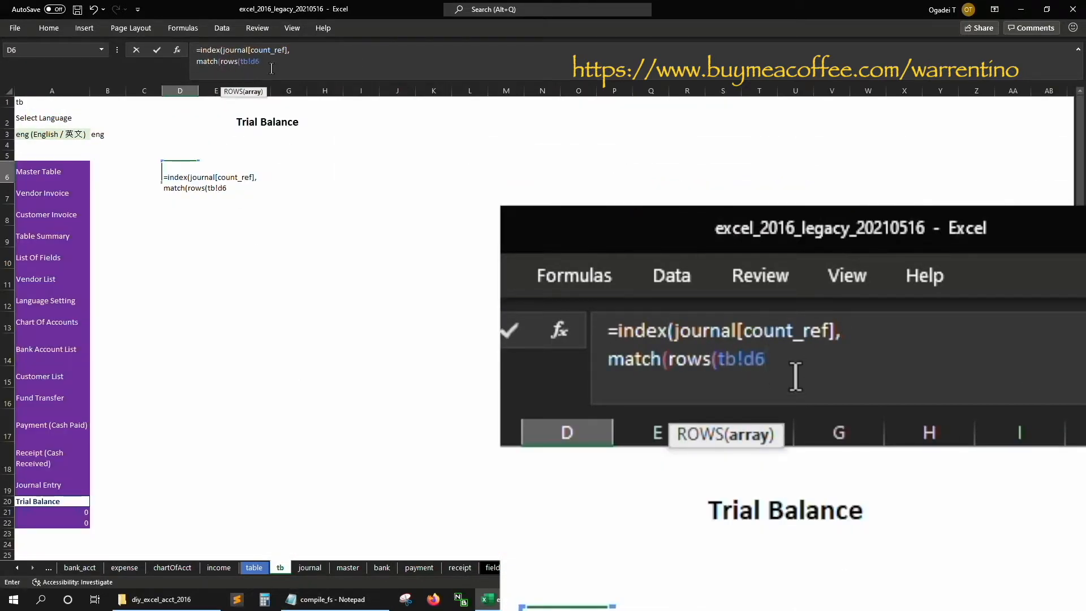
type(":d6")
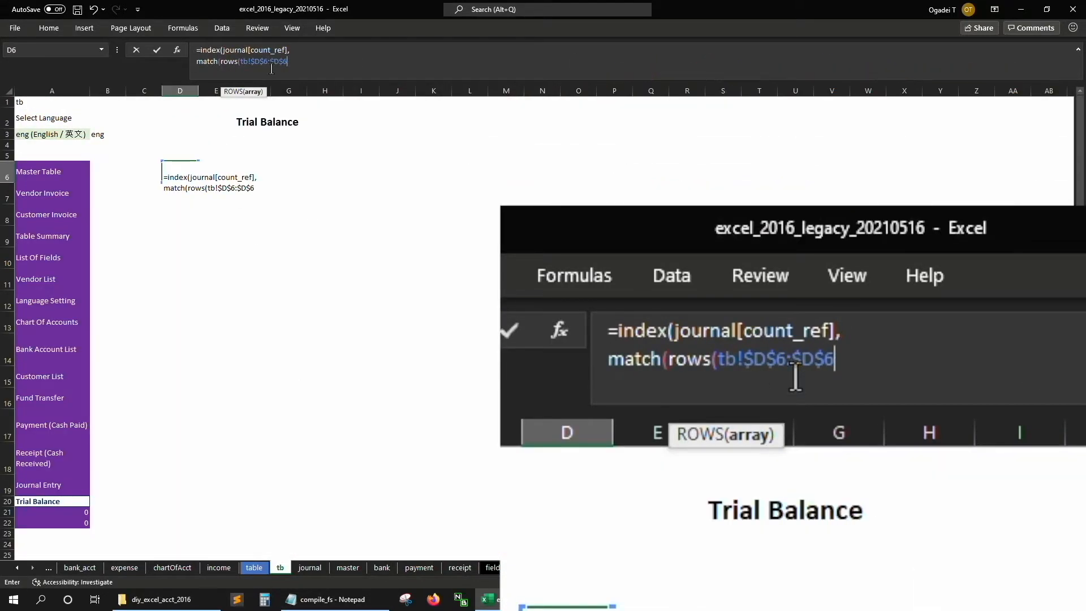
type("),")
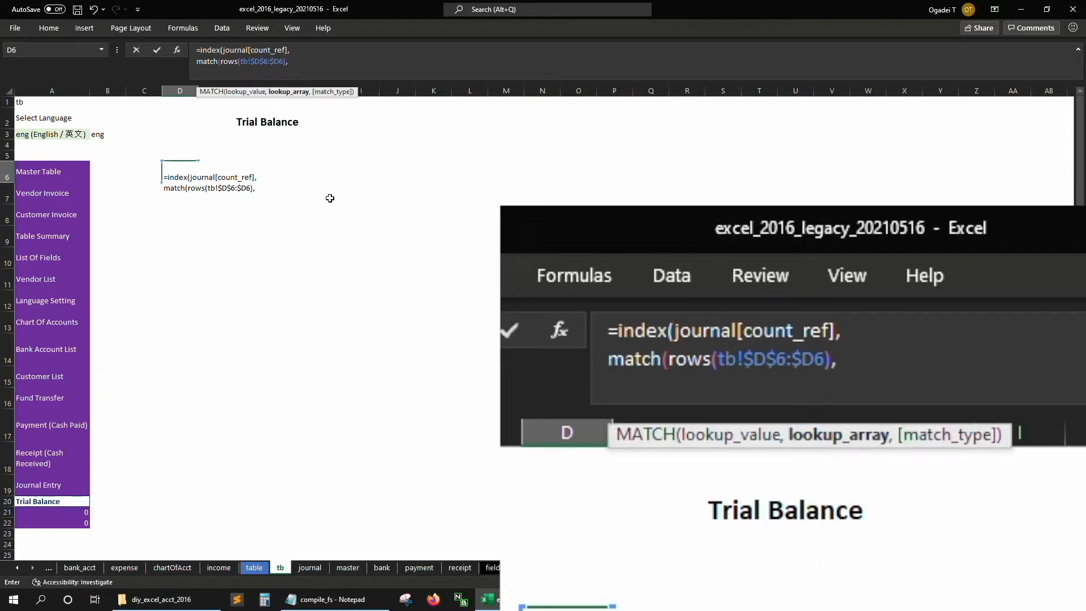
- Complete the MATCH with journal[count_ref] as the lookup array and 0 for an exact match, and enter the formula
left_click(320, 569)
left_click(880, 183)
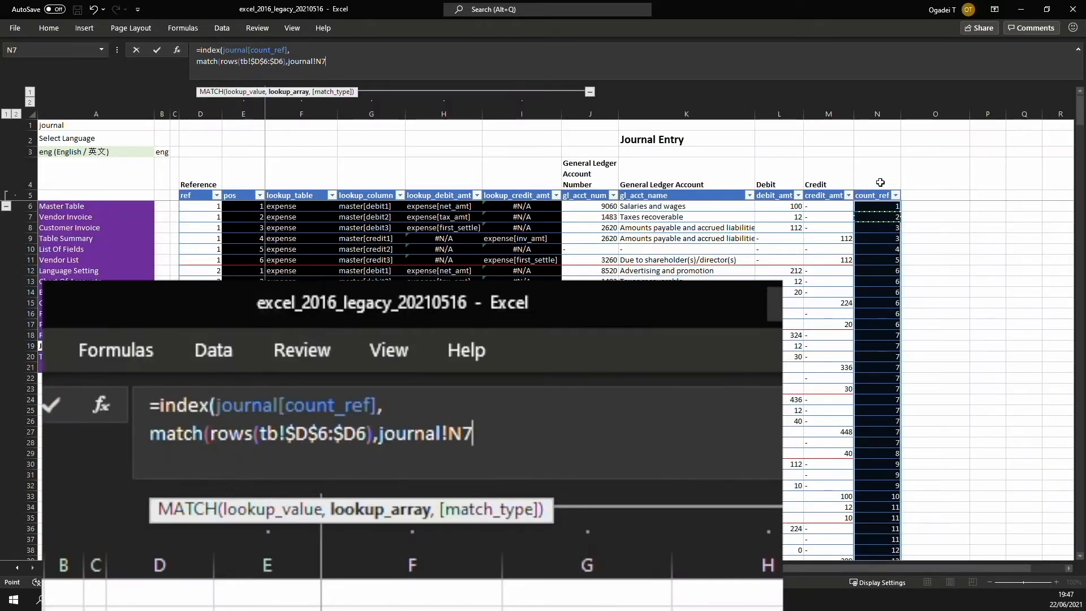
key("Down")
key("Down")
key("ctrl+shift+Down")
type(",0))")
key("shift+Return")
key("Down")
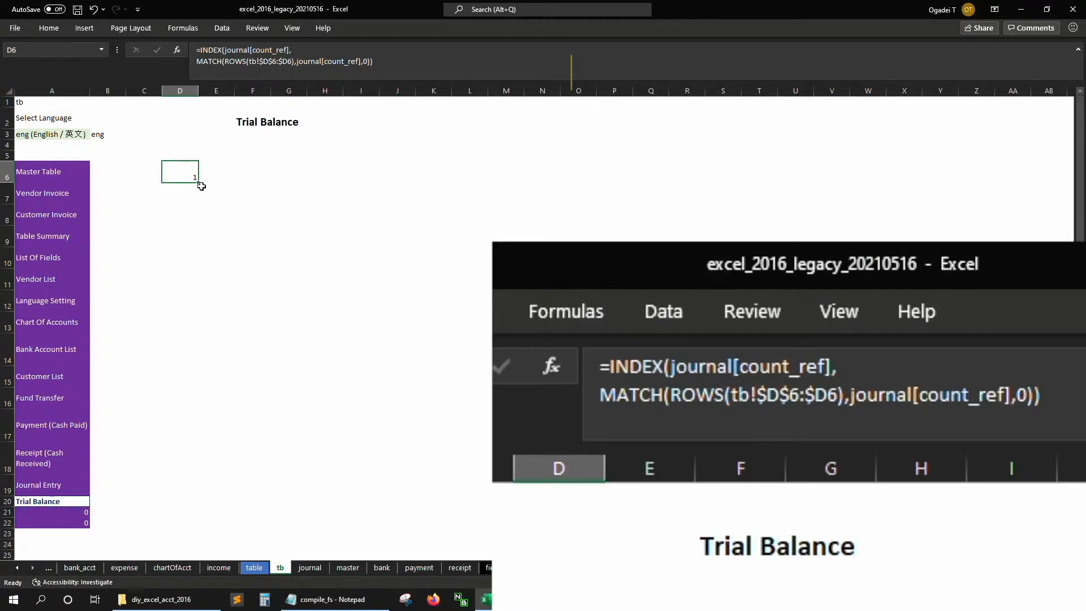
- Fill the D6 formula down column D through row 22
double_click(200, 184)
key("Up")
key("Down")
- Delete the journal[count_ref] array argument from the INDEX function in cell D6 of the tb sheet
left_click(260, 62)
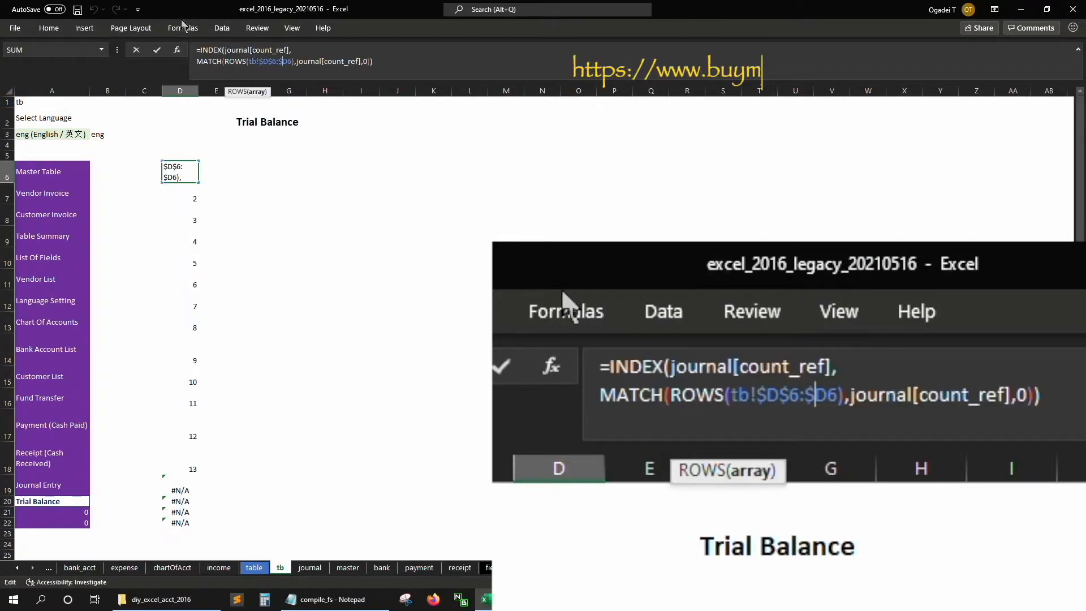
key("Up")
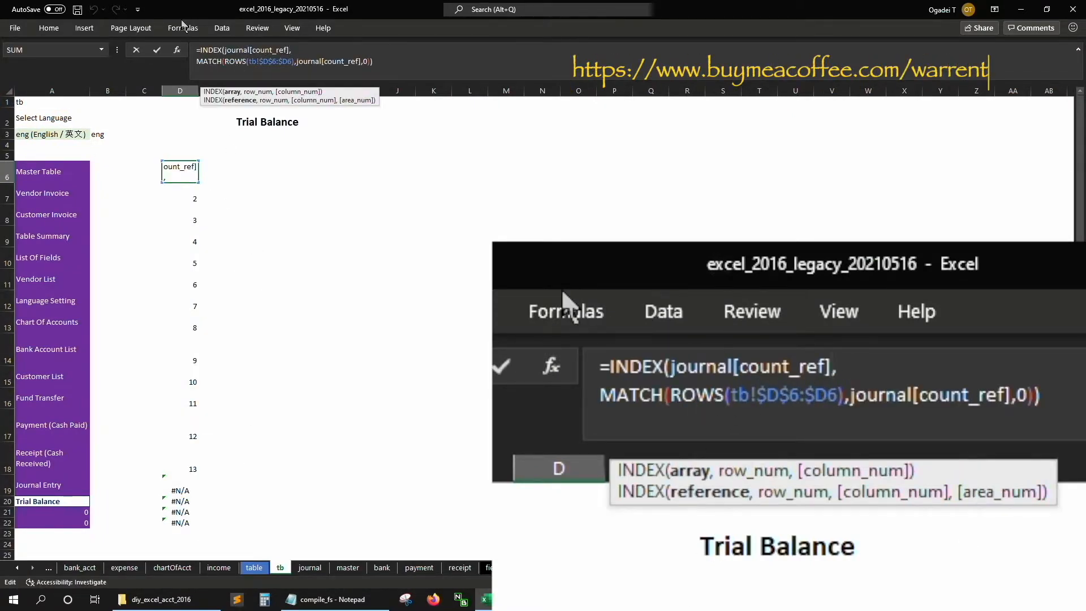
key("Left")
key("Left")
key("BackSpace")
key("BackSpace")
key("BackSpace")
key("BackSpace")
key("BackSpace")
key("BackSpace")
key("BackSpace")
key("BackSpace")
key("BackSpace")
type("g")
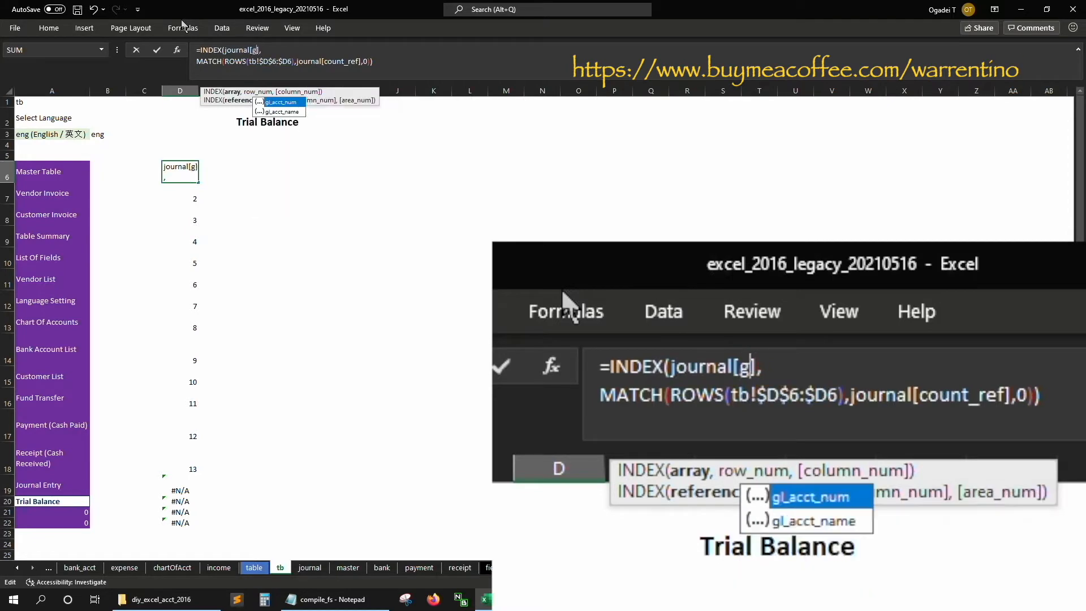
key("Right")
key("BackSpace")
key("BackSpace")
key("BackSpace")
key("BackSpace")
key("BackSpace")
key("BackSpace")
key("BackSpace")
key("BackSpace")
key("BackSpace")
key("BackSpace")
key("BackSpace")
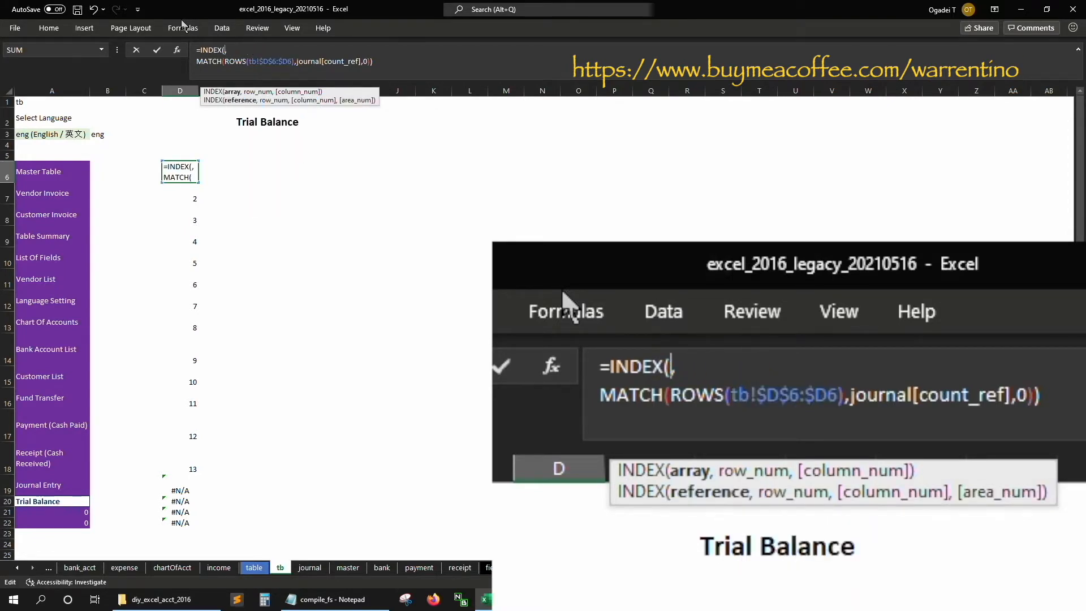
- Set the INDEX array to the journal sheet's gl_acct_num column, journal[gl_acct_num], and enter the D6 formula
left_click(307, 568)
left_click(601, 169)
key("Down")
key("Down")
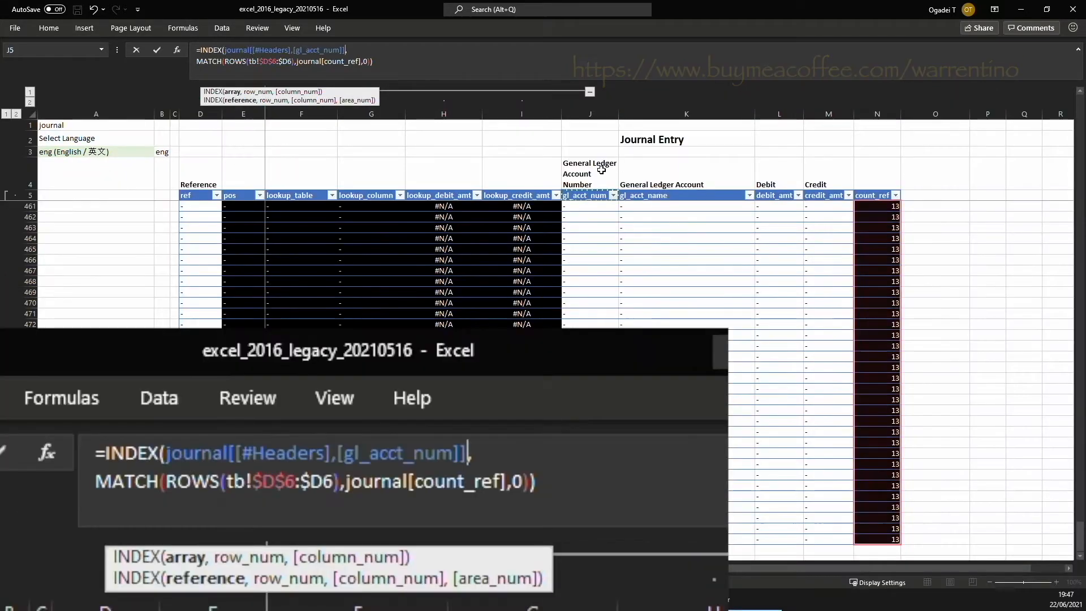
key("ctrl+shift+Down")
key("Return")
key("Up")
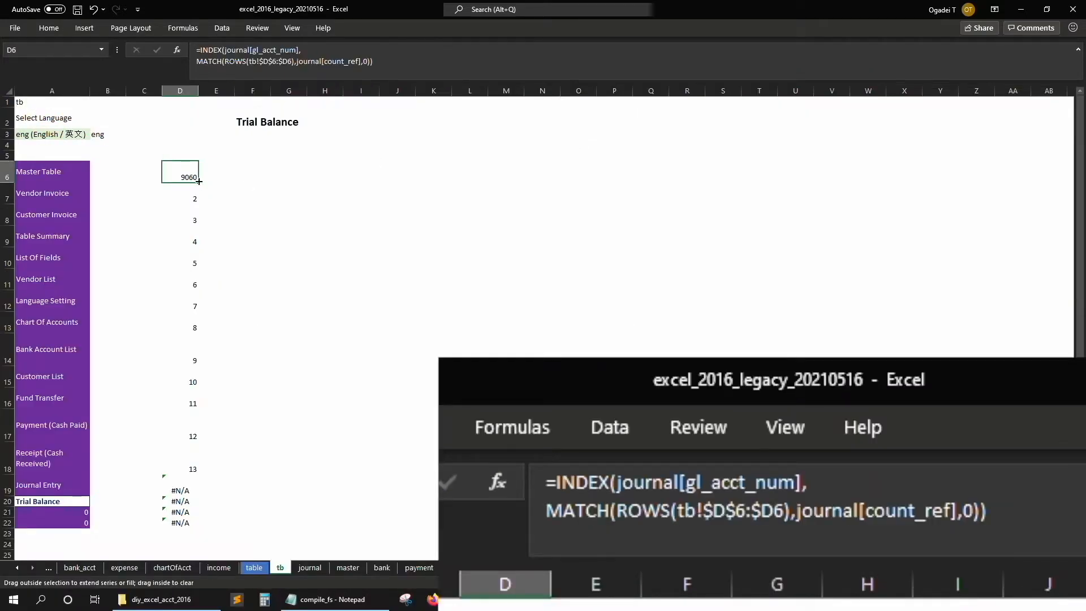
- On the journal sheet, fill the navigation link formula from A20 down through A25
left_click(309, 567)
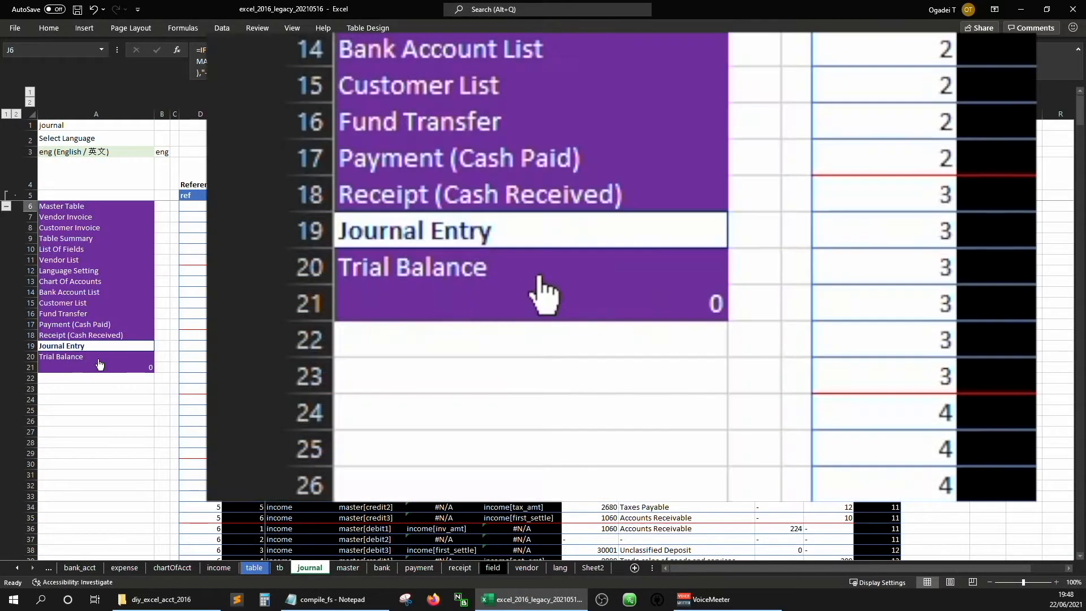
left_click(198, 377)
key("Left")
key("Left")
key("Left")
key("Up")
key("Up")
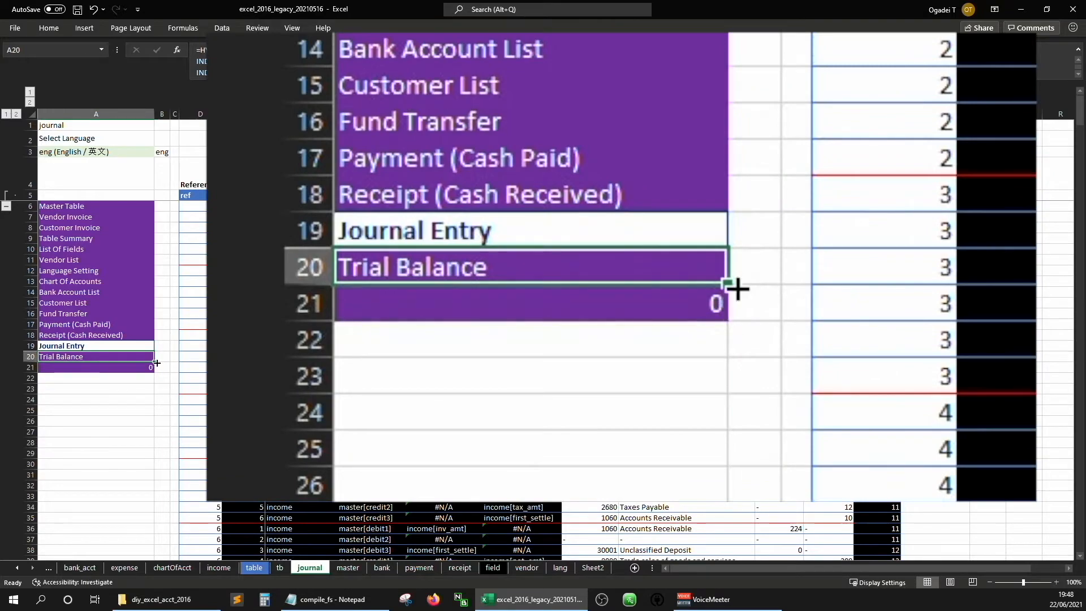
left_click_drag(154, 362, 154, 413)
key("Up")
- Enter a COUNTIF formula in cell I2 of the tb sheet that counts over the journal's gl_acct_num column
left_click(83, 359)
left_click(199, 148)
key("Right")
key("Right")
key("Up")
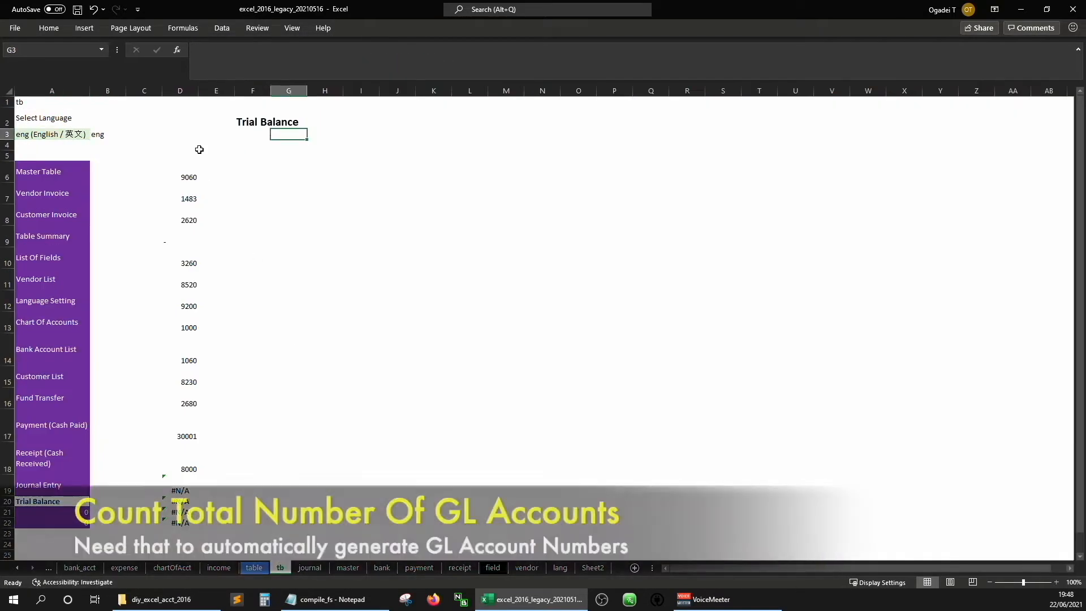
key("Up")
key("Right")
key("Right")
type("=countif(")
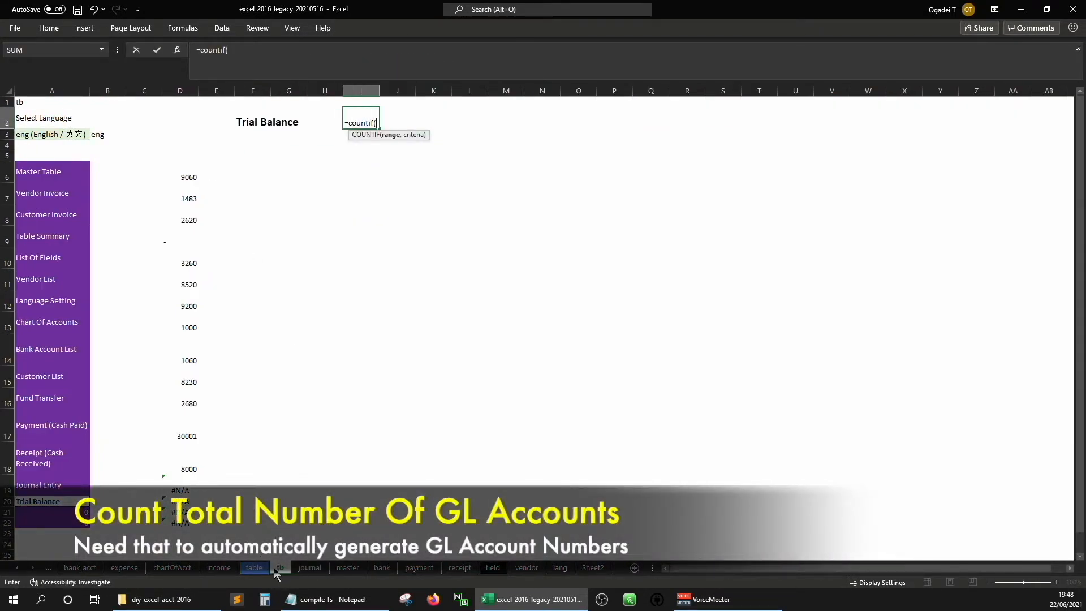
left_click(310, 567)
left_click(588, 191)
type(",")
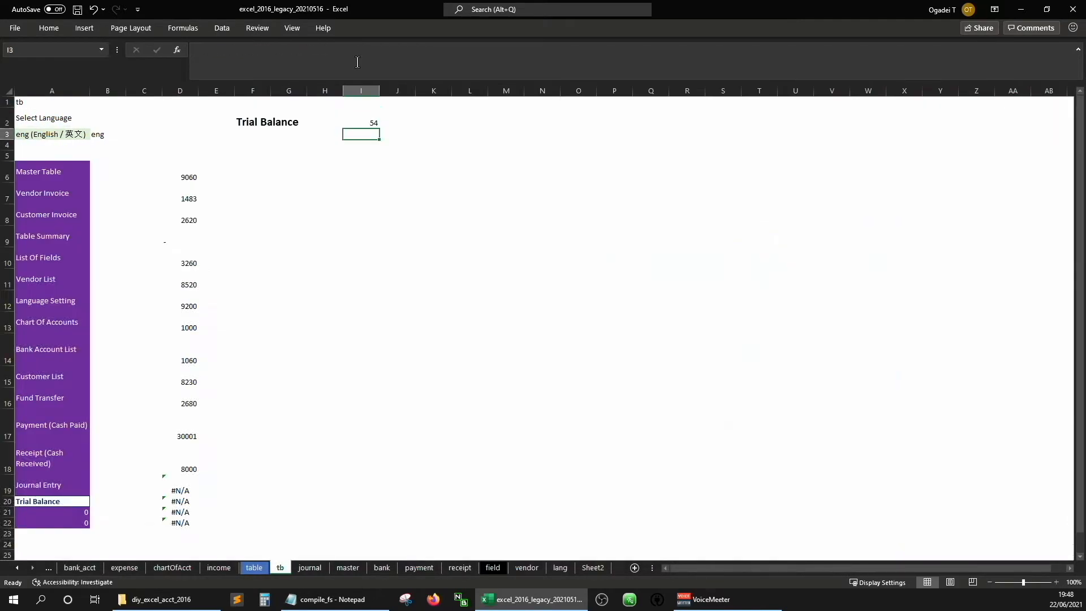
- Freeze the panes of the tb sheet at cell E7
key("Left")
key("Left")
key("Left")
key("Left")
key("Left")
key("Down")
key("Down")
key("Down")
key("Down")
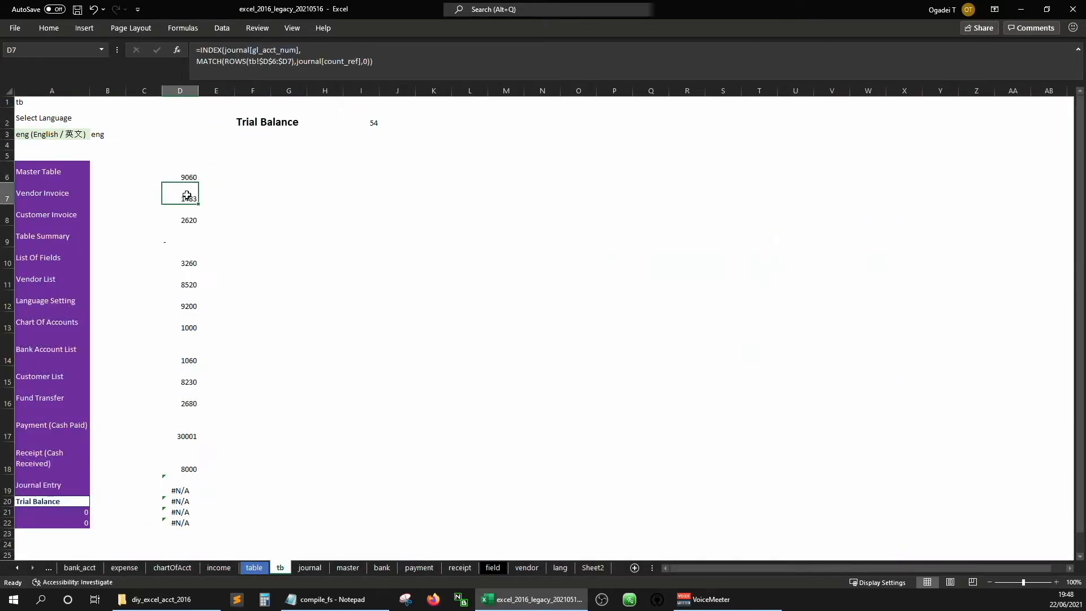
left_click(292, 27)
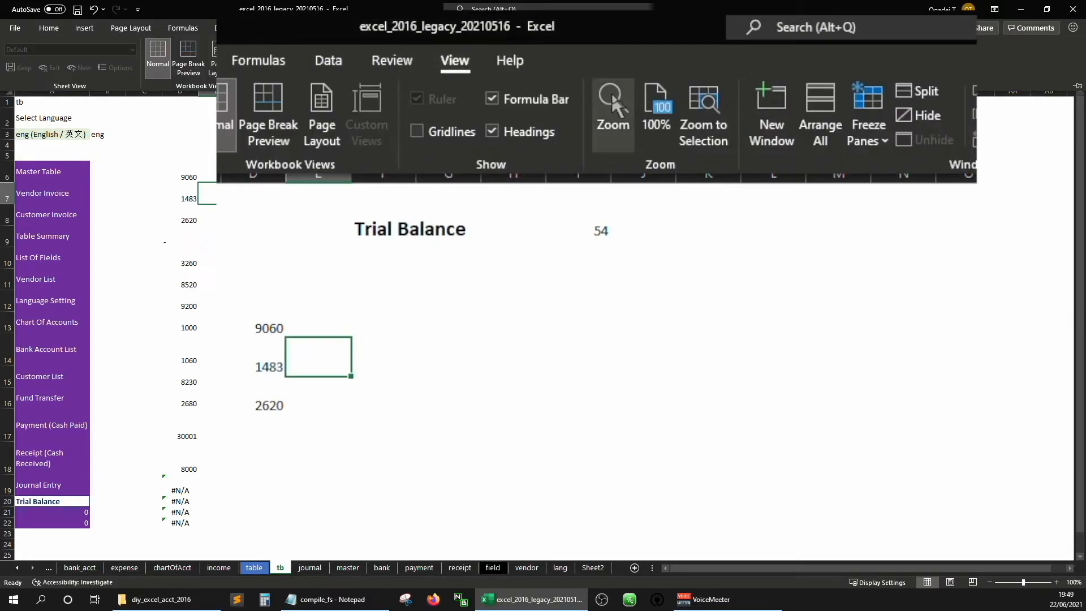
left_click(869, 130)
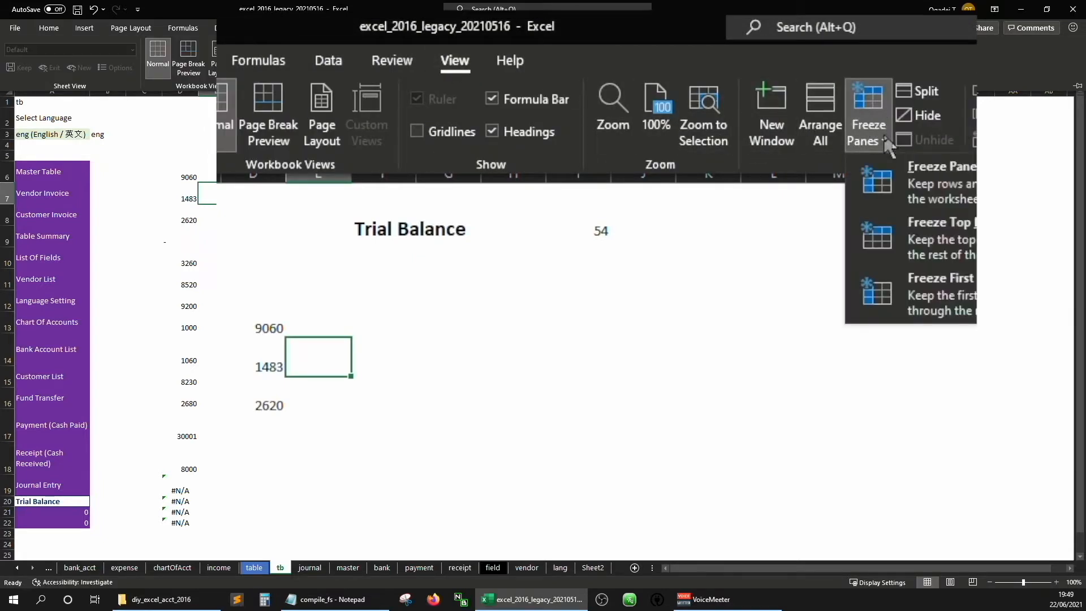
left_click(905, 172)
- Wrap the D6 formula in an IF testing ROWS($D$6:$D6)<=$I$2 with "-" as the false value, and fill it down column D
key("Down")
left_click(321, 66)
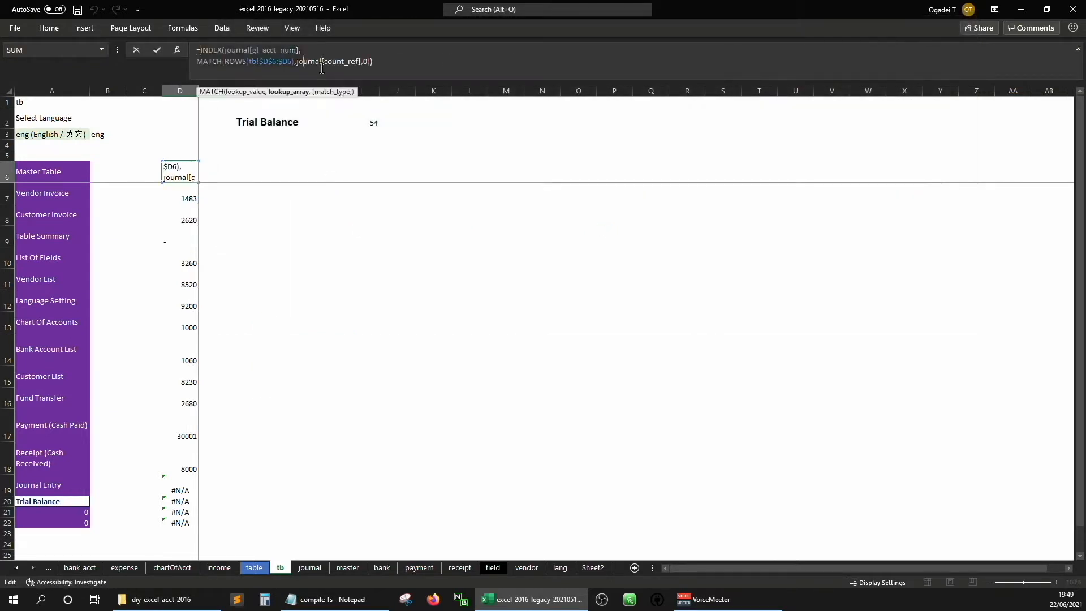
key("ctrl+a")
type("=if")
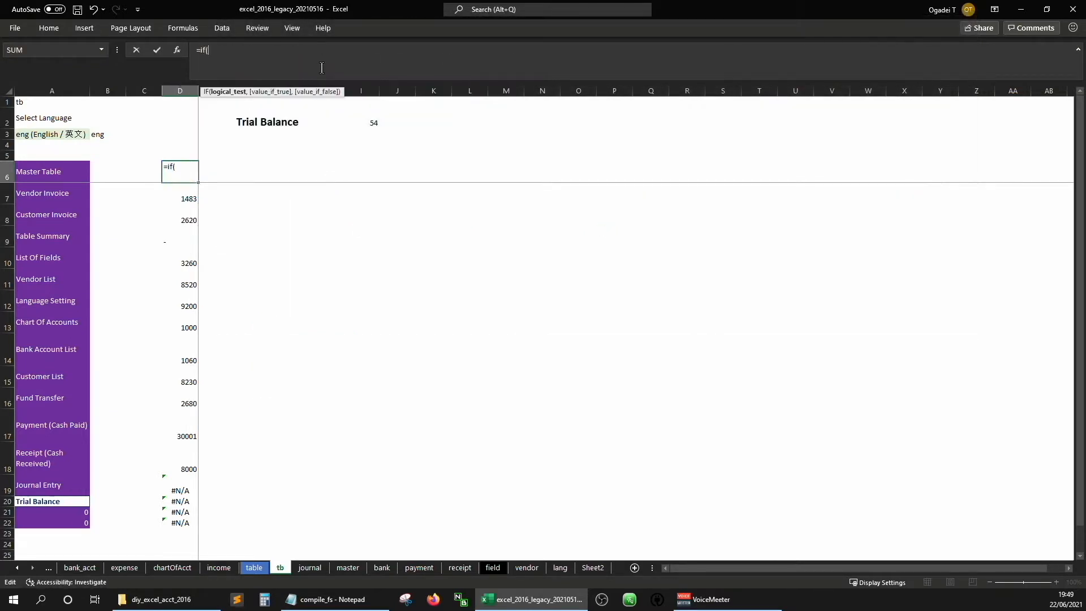
type("(rows($D$6:d6")
type(",")
key("alt+Return")
type("\"-\")")
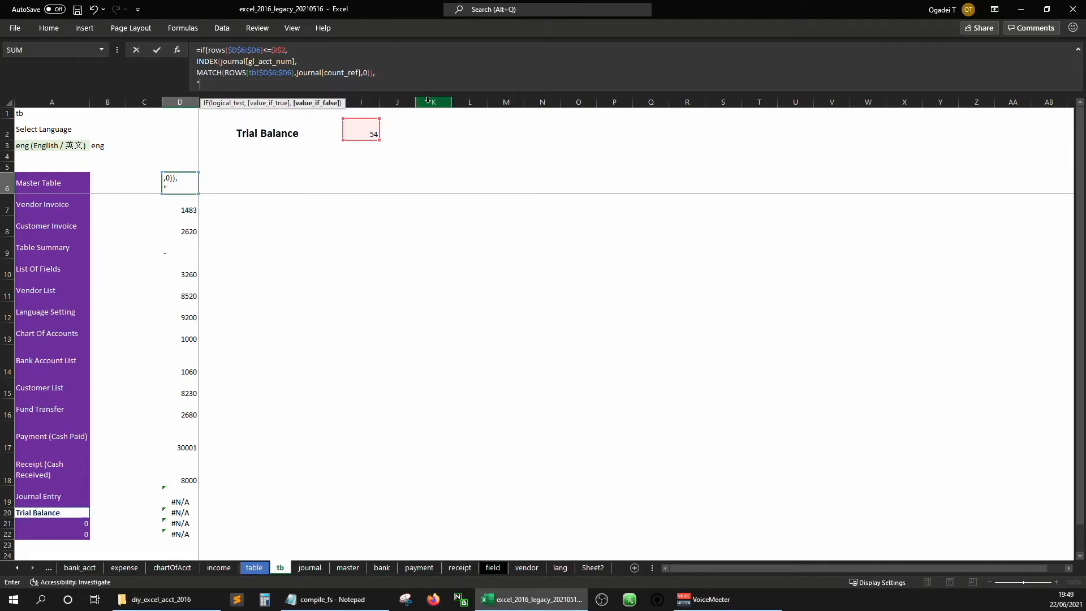
key("ctrl+Return")
left_click_drag(198, 194, 206, 470)
scroll(206, 470, "up", 14)
- On the journal sheet, try wrapping the count_ref formula in N6 in an IF that tests [@[gl_acct_num]]<>"-"
left_click(310, 567)
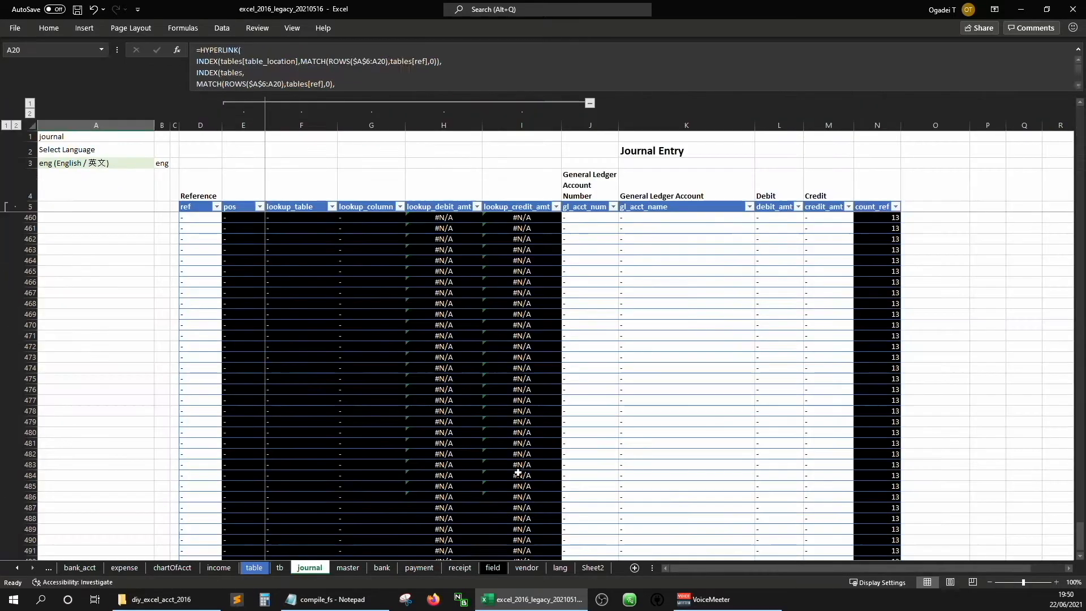
scroll(517, 470, "up", 15)
left_click(876, 218)
left_click(351, 52)
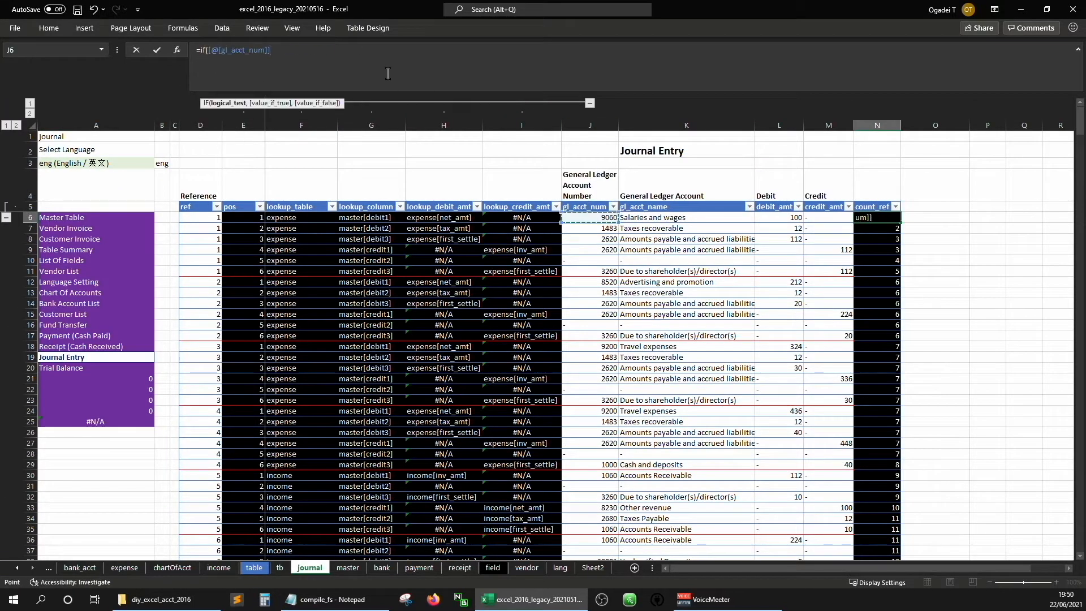
type(",")
key("alt+Return")
type("SUM(--(COUNTIF($J$6:$J6,$J6)=1),$N5)")
type(")")
key("ctrl+Return")
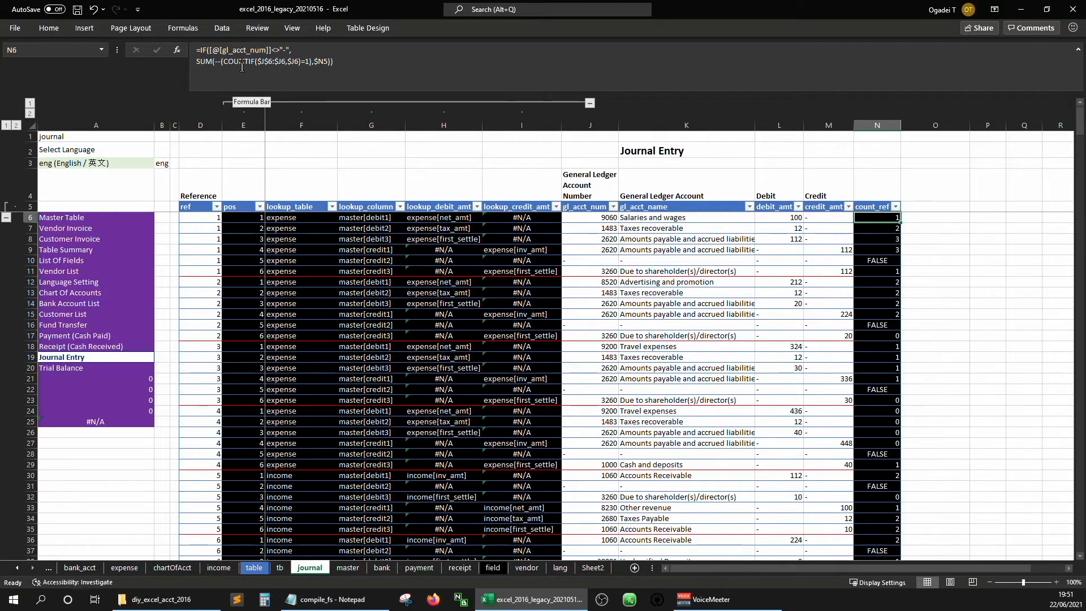
- Check the count_ref values against the gl_acct_num entries in the first journal rows, and follow the Trial Balance link
key("Down")
key("Down")
key("Down")
key("Down")
key("Down")
key("Down")
key("Down")
key("Left")
key("Left")
key("Left")
key("Left")
key("Left")
key("Right")
key("Right")
key("Right")
key("Right")
key("Right")
left_click(81, 368)
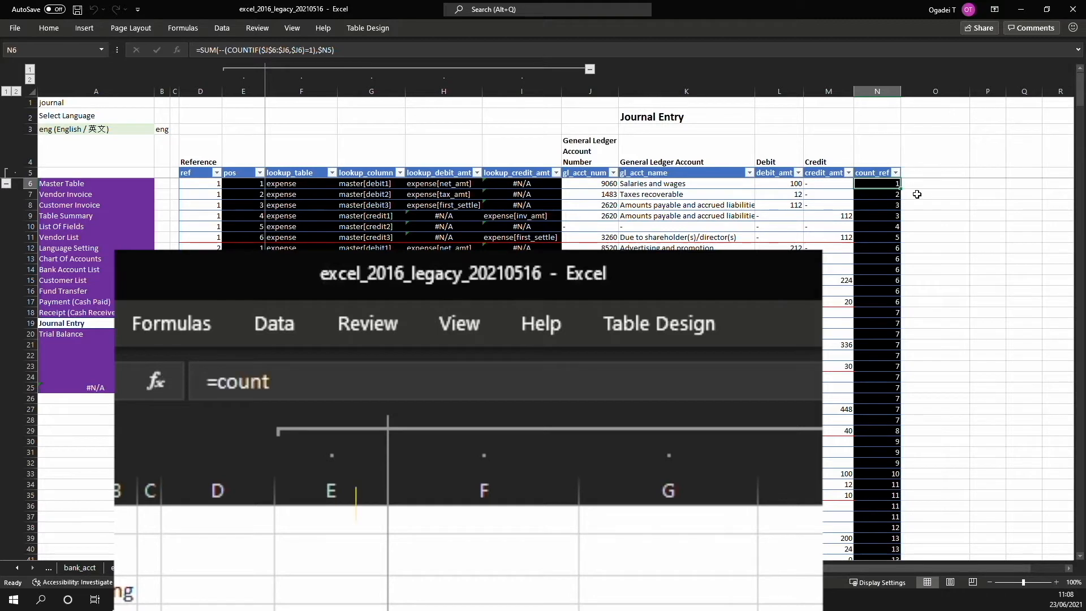
- Start a COUNTIFS formula in cell N6 of the journal's count_ref column with range $J$6:$J6 and criterion "<>-"
type("=countifs(")
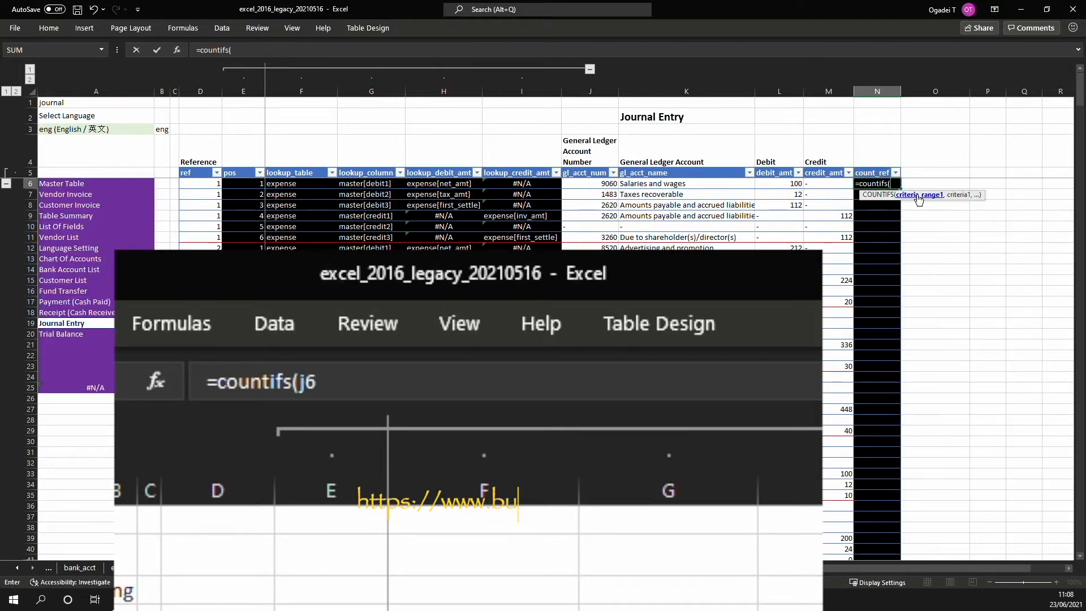
type("$J$6:j6")
key("F4")
type(":j6")
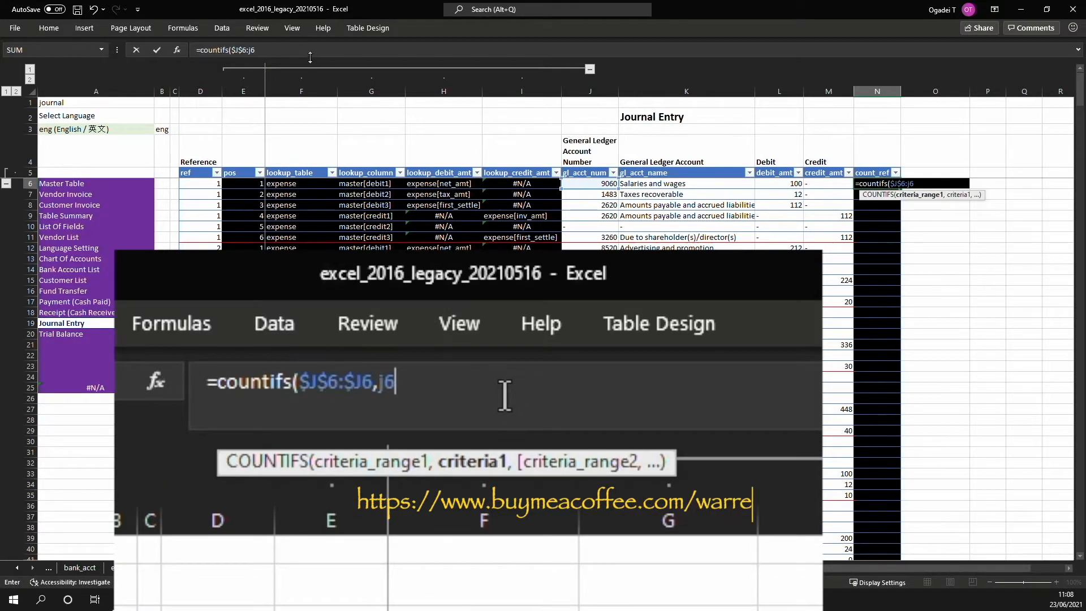
left_click_drag(311, 58, 310, 69)
left_click(310, 55)
type(",\"<>-\"")
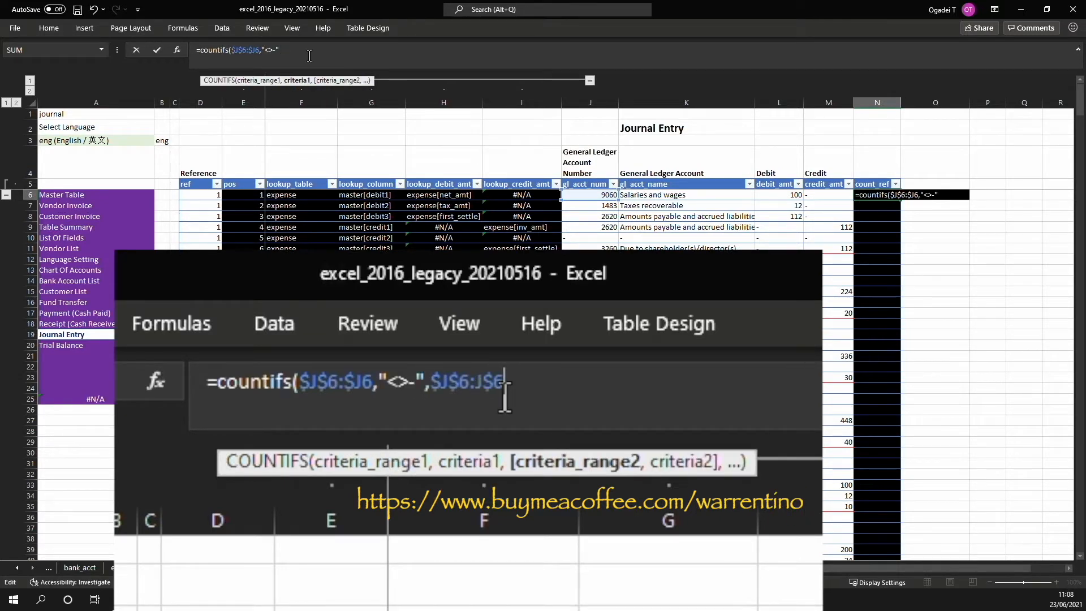
- Add $J$6:$J6 with criterion $J6 as the second COUNTIFS pair and enter the formula
type(",$J$6:j6")
key("F4")
type(":j6")
key("Return")
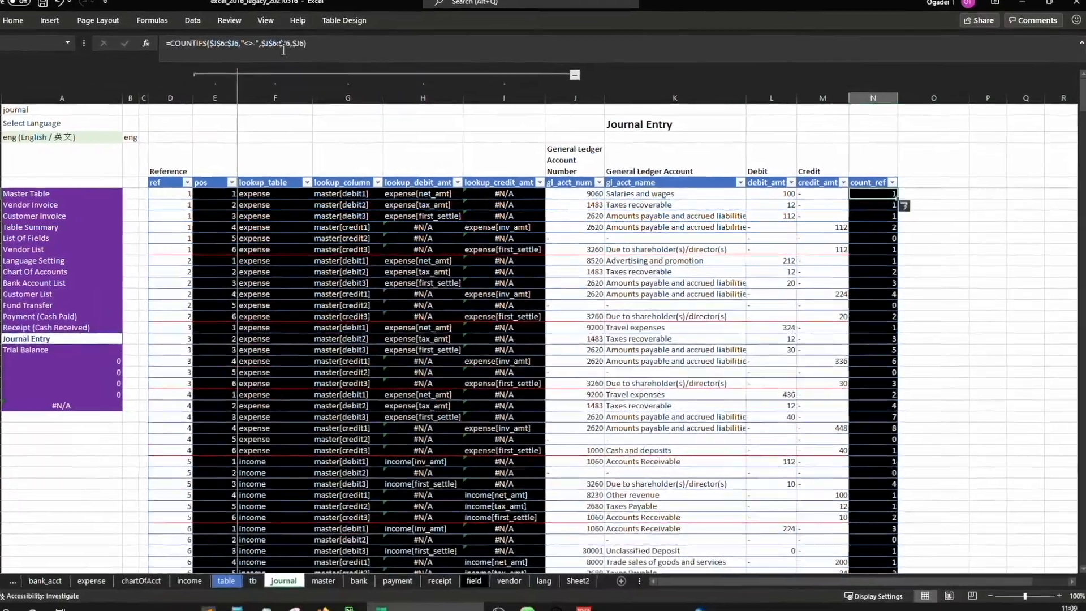
- Examine how the count_ref values number repeated accounts and "-" rows down the journal table
key("Down")
key("Down")
key("Down")
key("Down")
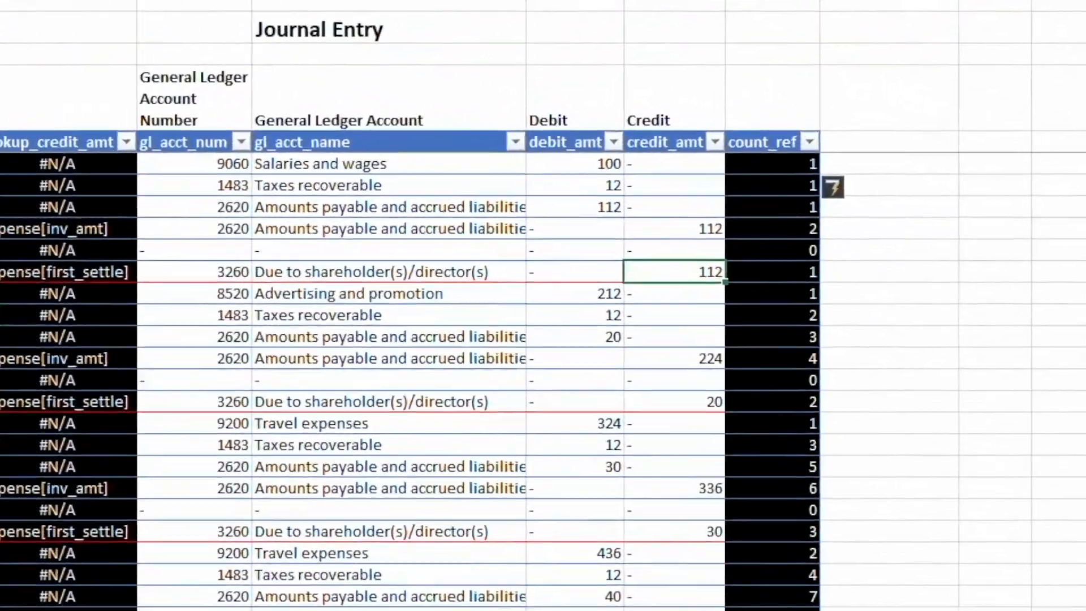
key("Down")
key("Down")
key("Down")
key("Down")
key("Down")
key("Down")
key("Down")
key("Down")
key("Down")
key("Up")
key("Up")
key("Up")
key("Up")
key("Up")
key("Up")
key("Up")
key("Up")
key("Up")
key("Up")
key("Up")
key("Up")
key("Up")
key("Up")
- Append =1 to the COUNTIFS formula in N6 so it tests for an account's first occurrence
left_click(213, 51)
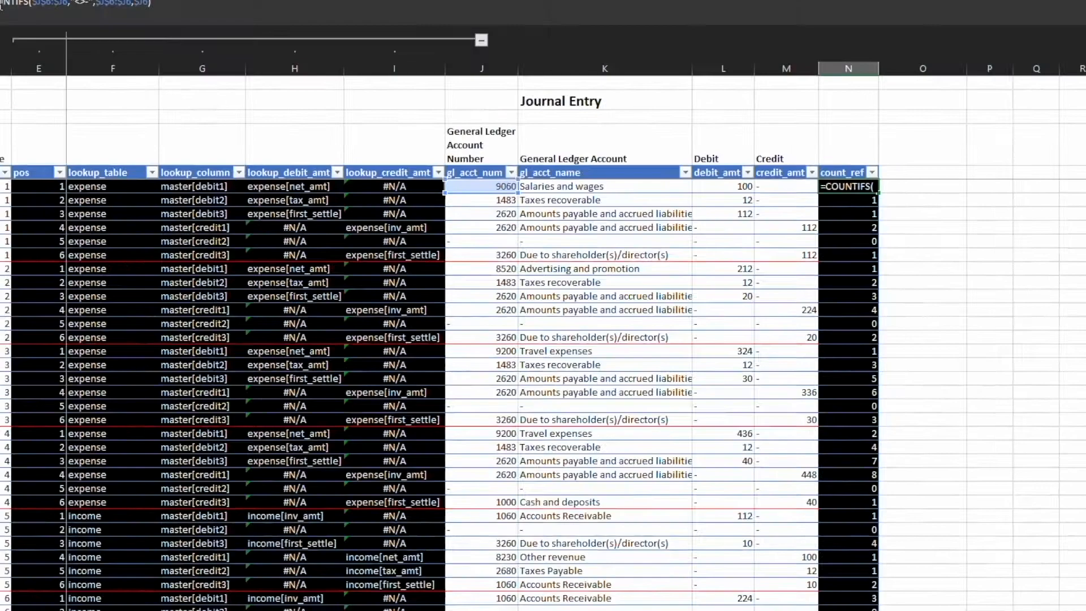
key("End")
type("=1")
key("Return")
key("Up")
- Wrap the N6 comparison in --( ) to convert its TRUE/FALSE result to a number
left_click(201, 50)
type("--(")
key("End")
type(")")
key("Return")
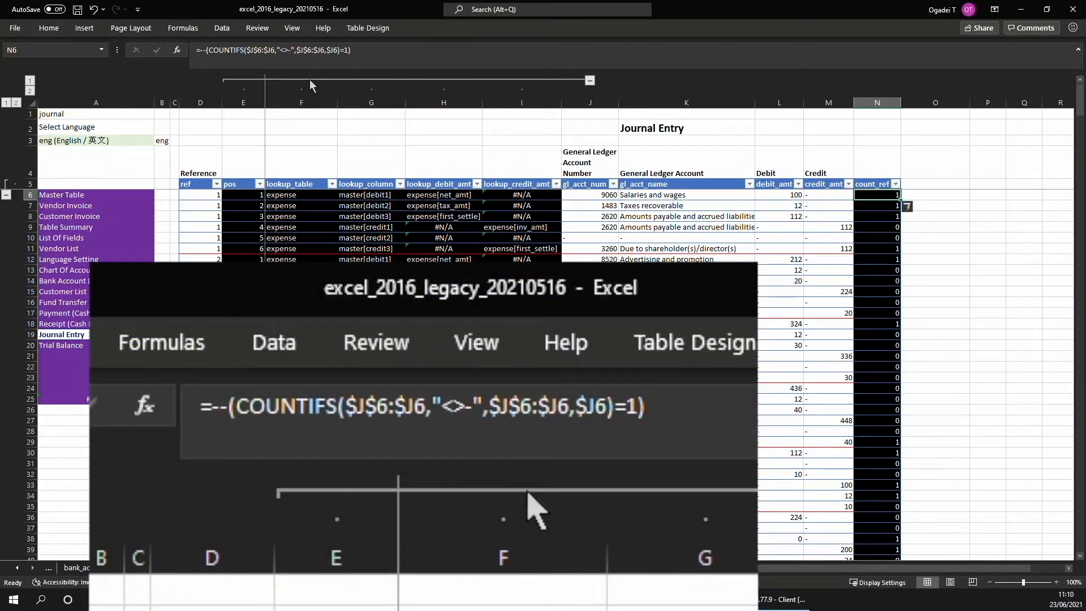
- Wrap the N6 formula in SUM with $N5 as a second argument to make count_ref a running count of unique accounts
left_click(199, 50)
type("sum(")
key("End")
type(",n4")
key("BackSpace")
type("5")
key("F4")
key("F4")
key("F4")
type(")")
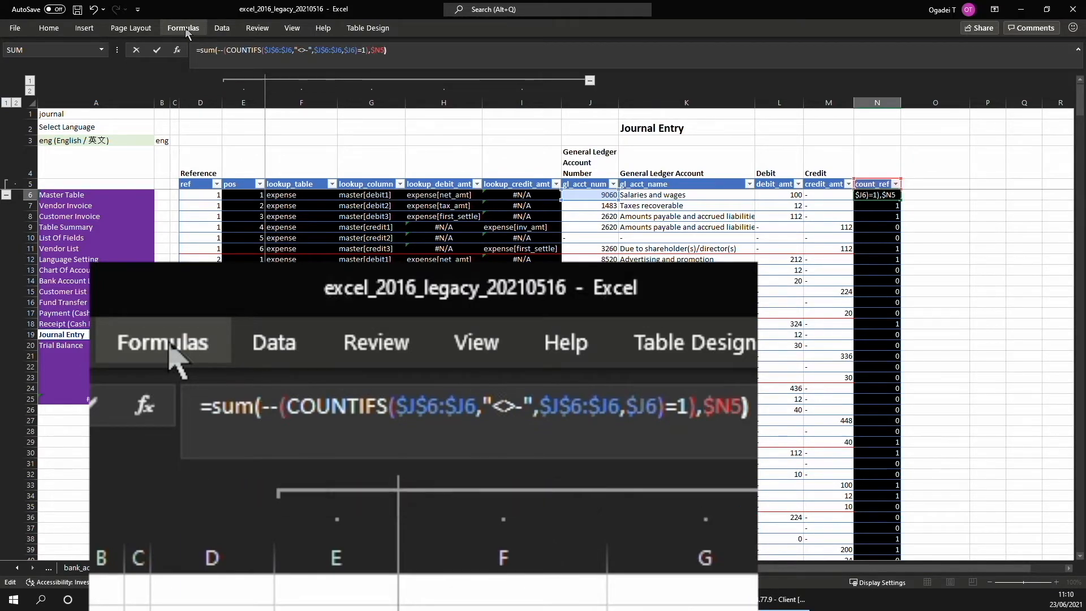
key("Return")
- Examine how the running count_ref values progress against new, repeated and "-" accounts down the journal table
key("Down")
key("Down")
key("Down")
key("Down")
key("Down")
key("Down")
key("Down")
key("Down")
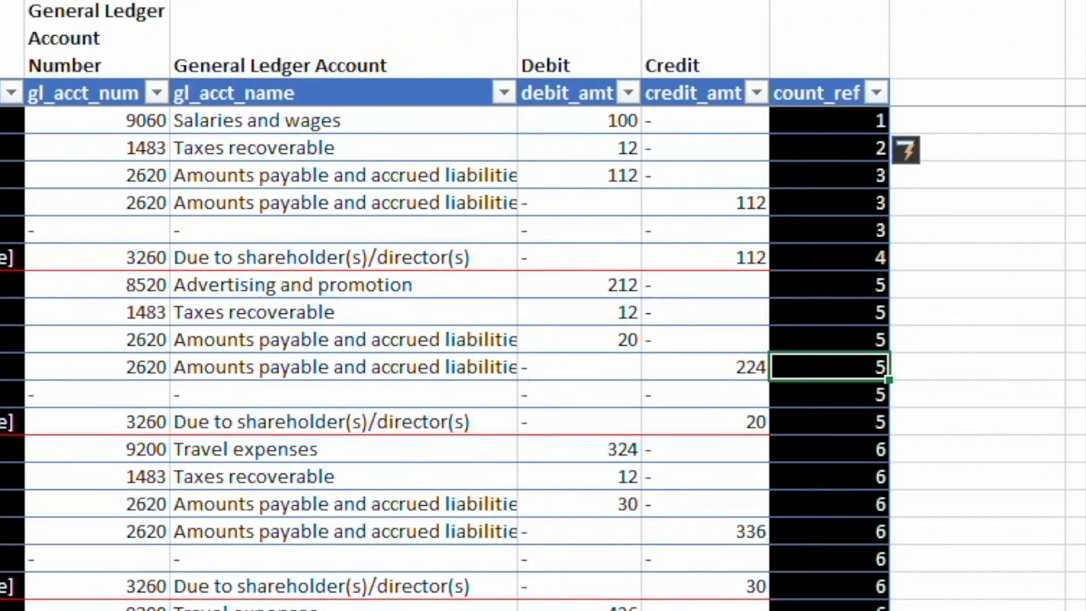
key("Up")
key("Up")
key("Up")
key("Up")
key("Down")
key("Down")
key("Down")
key("Down")
key("Down")
key("Down")
key("Down")
key("Left")
key("Left")
key("Left")
key("Left")
key("Right")
key("Right")
key("Right")
key("Right")
key("Right")
key("Right")
key("Left")
key("Left")
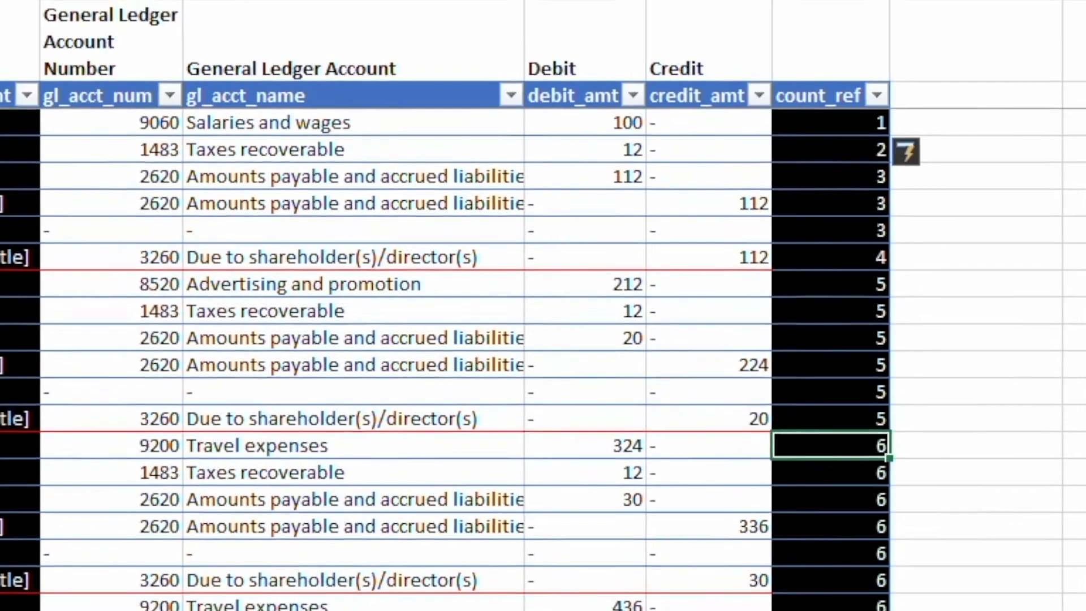
key("ctrl+Down")
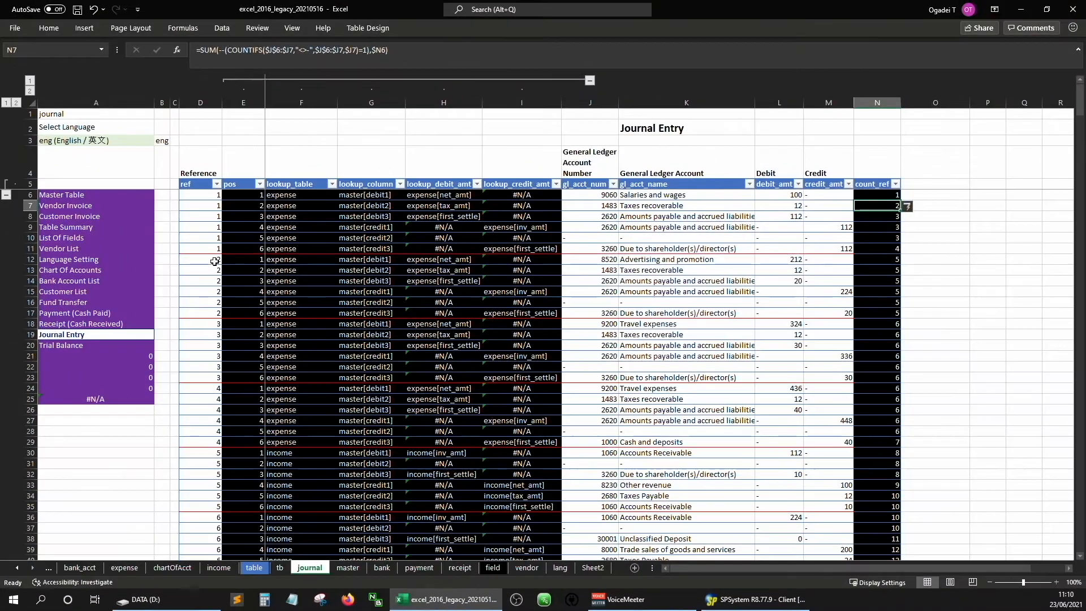
- On the Trial Balance sheet, replace the I2 formula with MAX over the journal's count_ref column
left_click(96, 350)
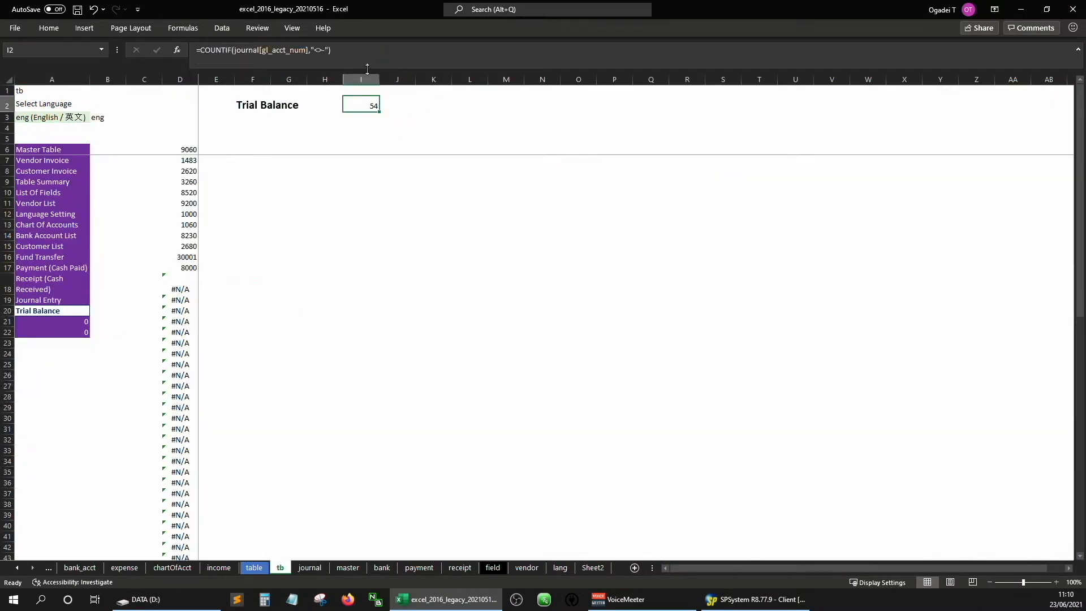
left_click(320, 50)
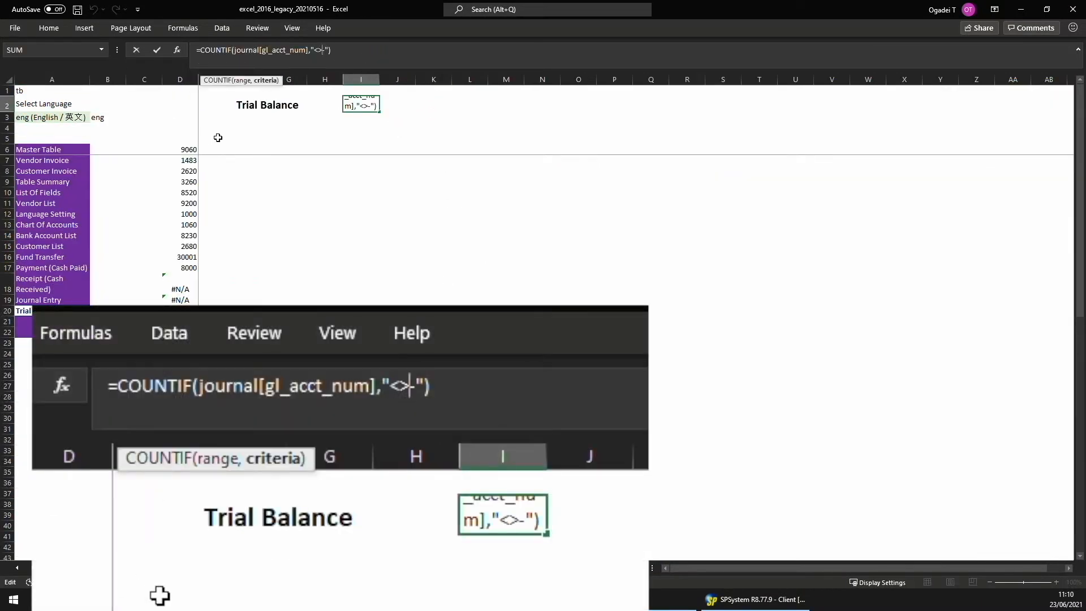
key("ctrl+Return")
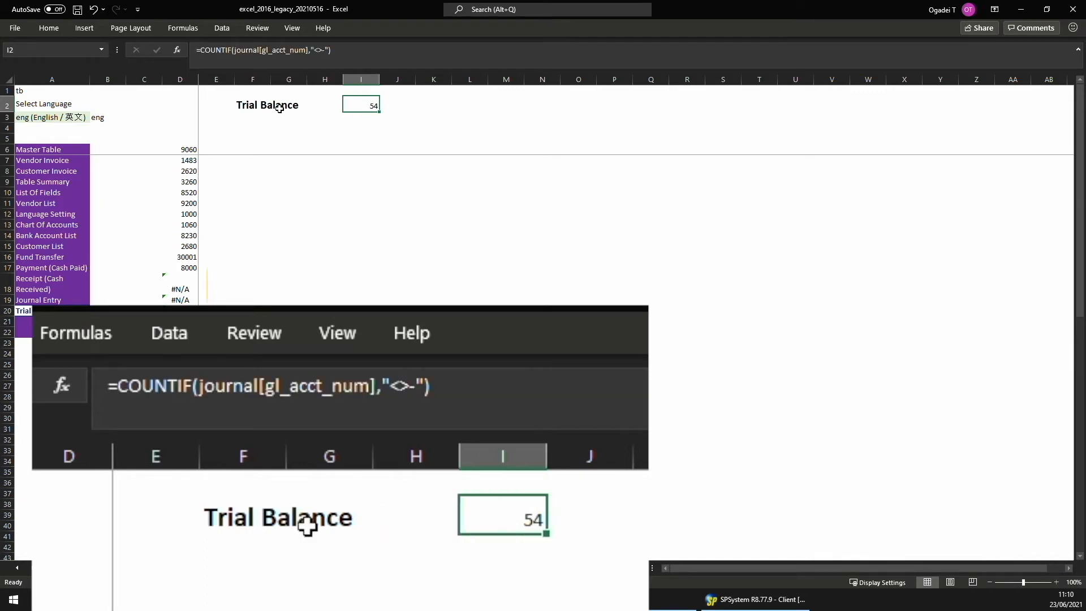
type("=max(")
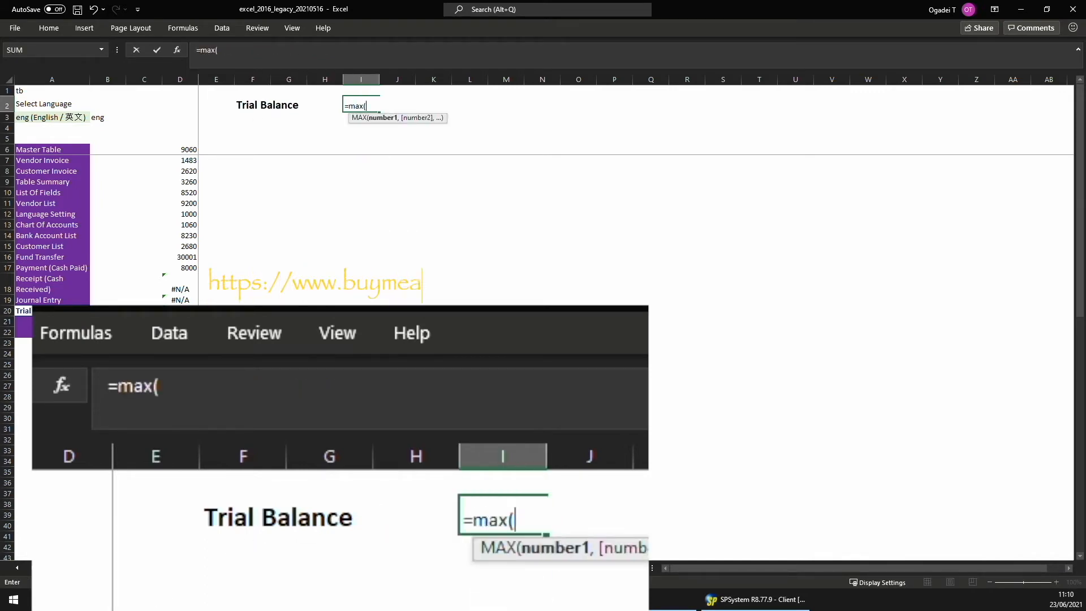
key("ctrl+Page_Up")
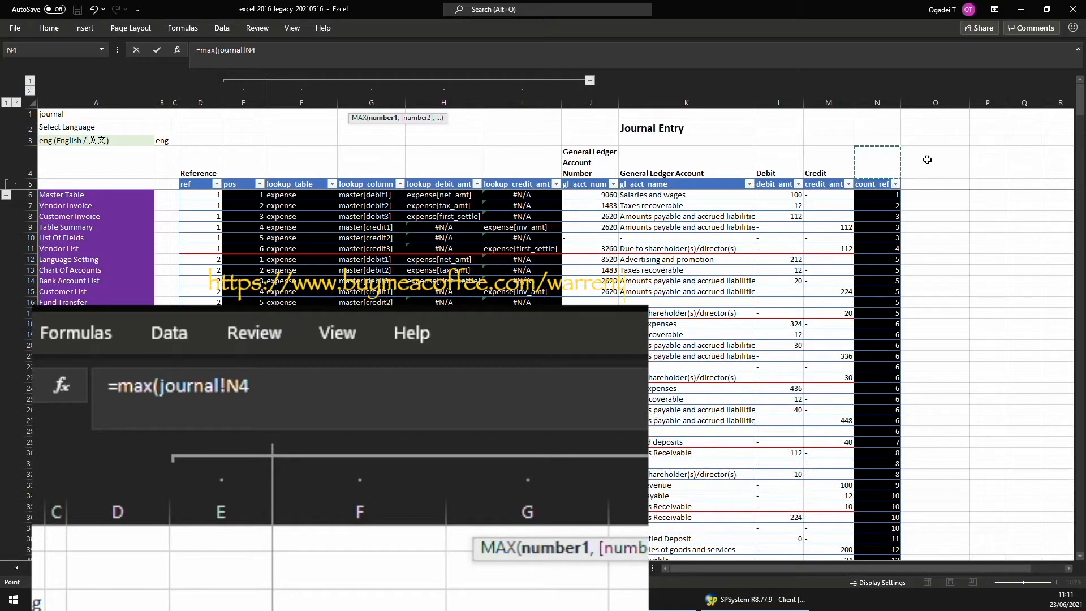
key("ctrl+space")
type(")")
key("Return")
- Examine the account numbers listed in column D of the Trial Balance sheet
key("Left")
key("Left")
key("Left")
key("Left")
key("Down")
key("Down")
key("Down")
key("Left")
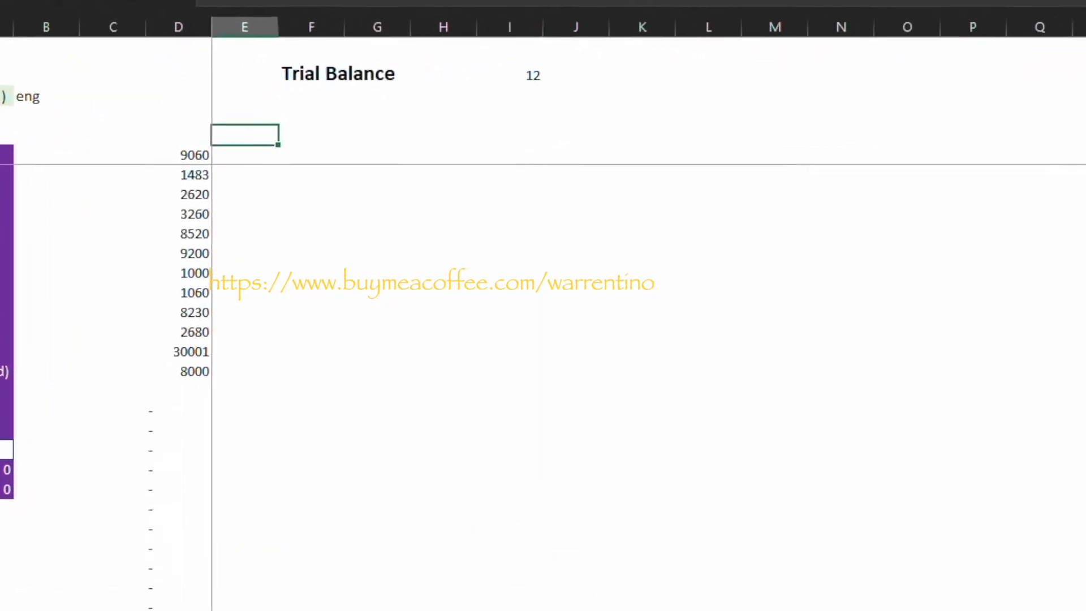
key("Down")
key("Down")
key("Down")
key("Down")
key("Down")
key("Up")
key("Up")
key("Up")
key("Up")
key("Up")
key("Up")
key("Up")
key("Up")
key("Up")
- Fill the D6 account lookup formula down column D and check the listed accounts
double_click(223, 168)
key("Down")
key("Down")
key("Down")
key("Down")
key("Down")
key("Down")
key("Up")
key("Up")
key("Up")
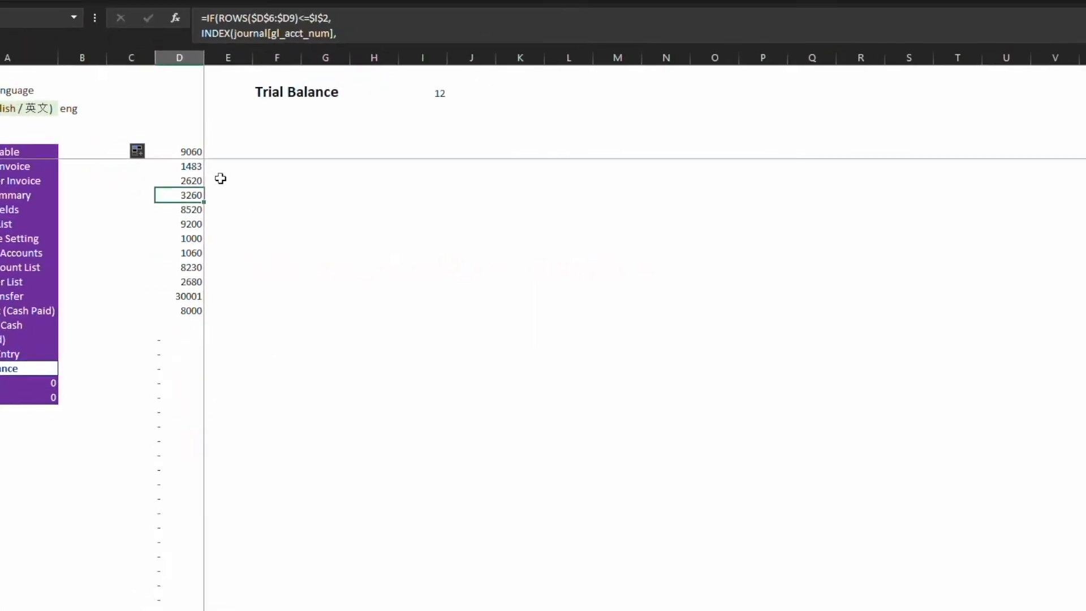
key("Up")
key("Up")
key("Up")
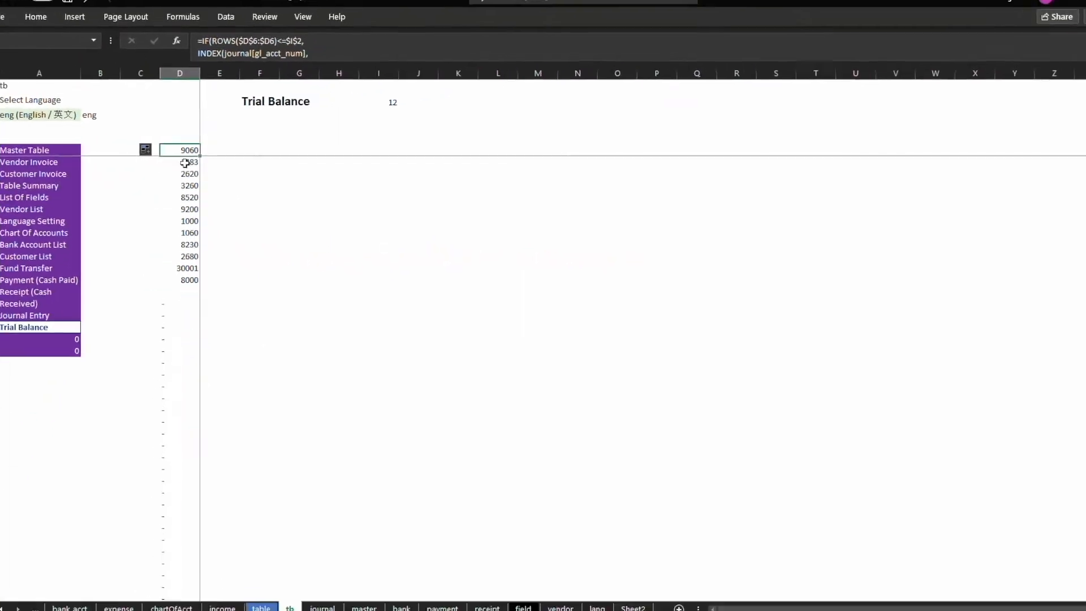
- Clear the "-" cells below the account list and refill column D from the formula in D6
left_click(179, 338)
key("ctrl+shift+Down")
key("Delete")
key("ctrl+Up")
key("ctrl+Up")
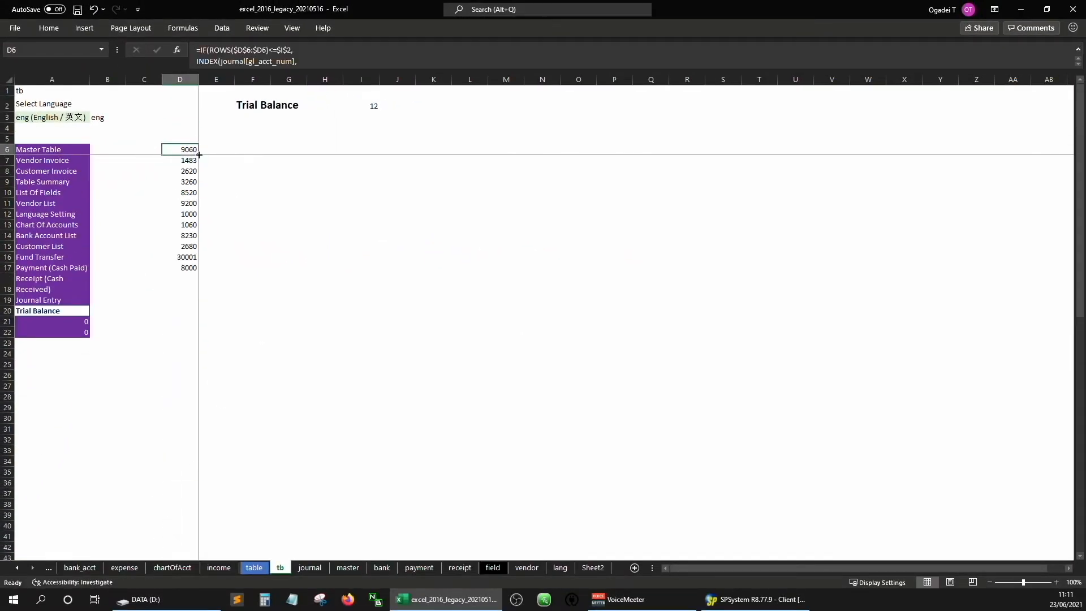
double_click(199, 155)
key("Right")
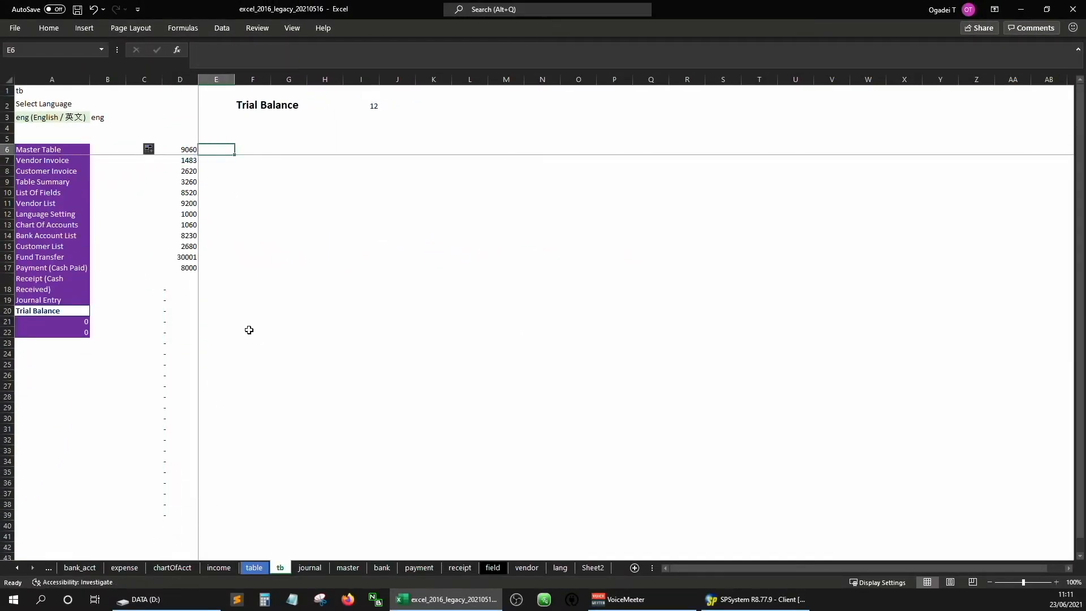
- Copy the General Ledger Account Number heading and gl_acct_num field name from journal J4:J5 to D4:D5 of the Trial Balance sheet
left_click(57, 304)
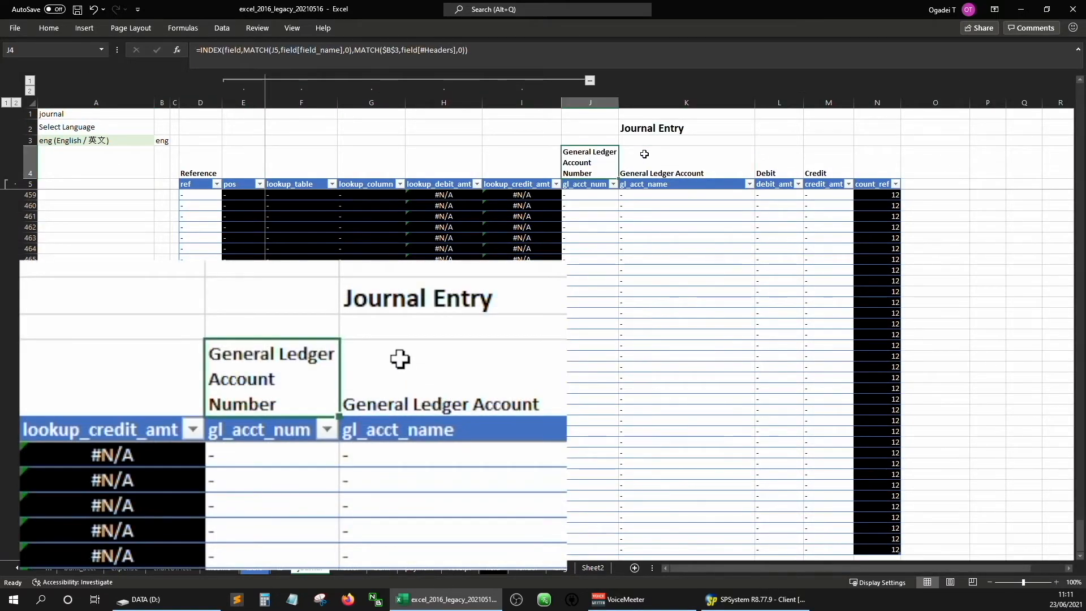
key("shift+Down")
key("ctrl+c")
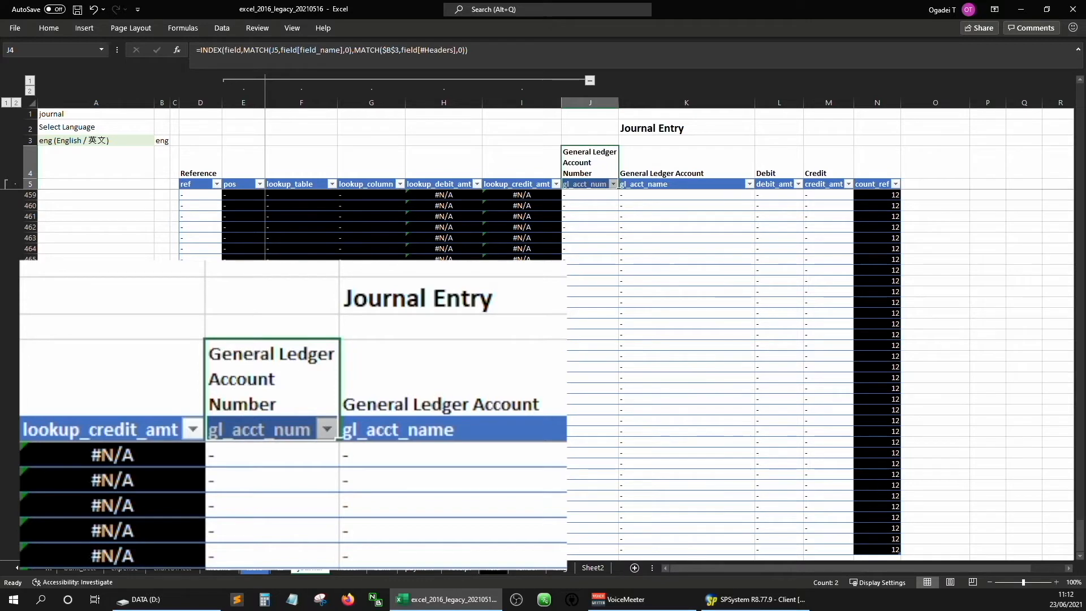
left_click(283, 570)
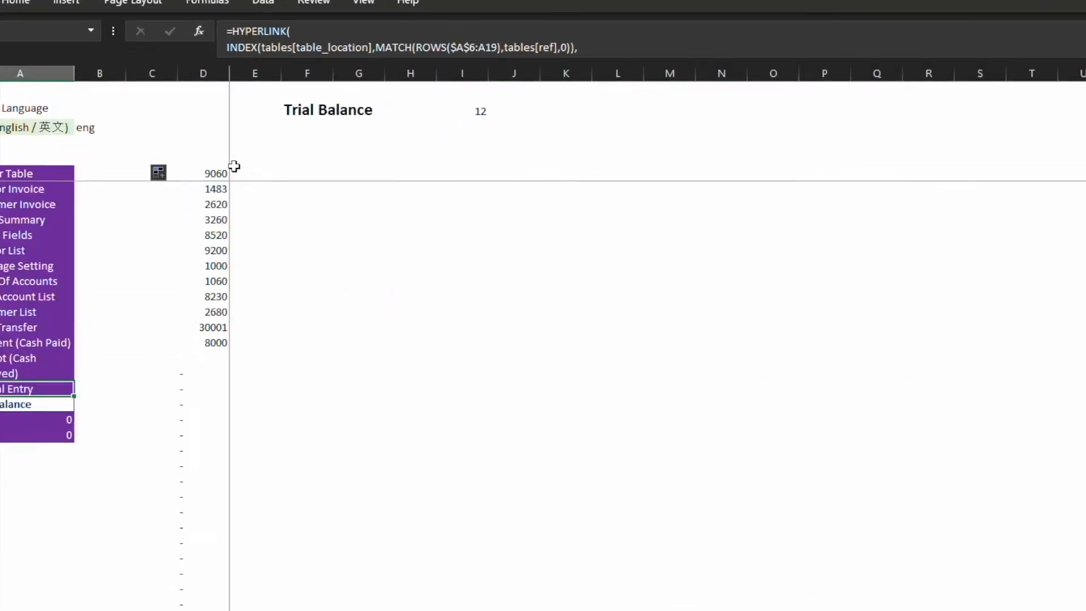
left_click(219, 143)
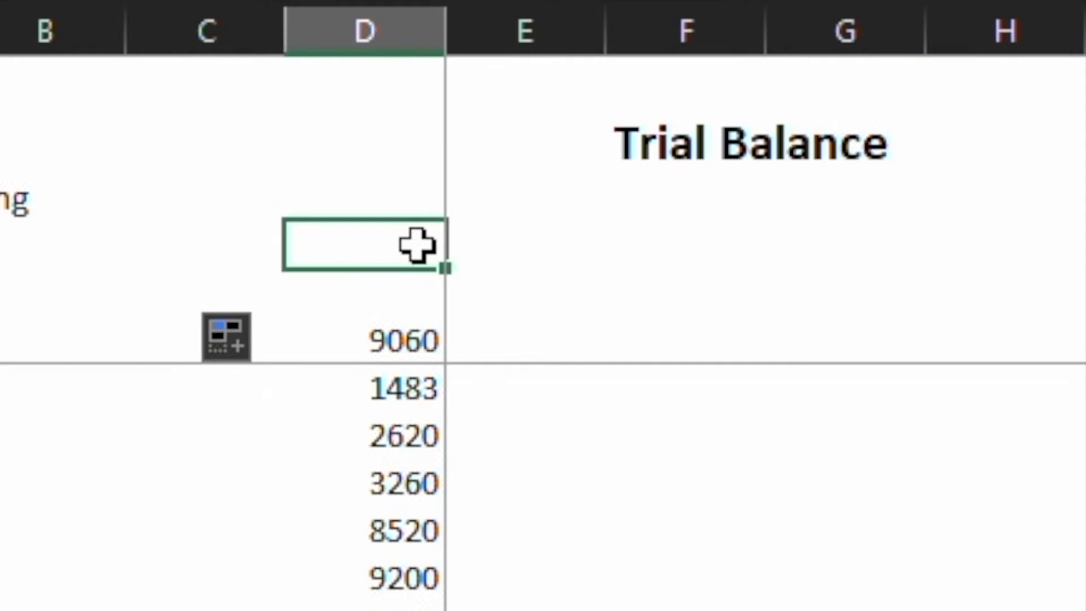
key("ctrl+v")
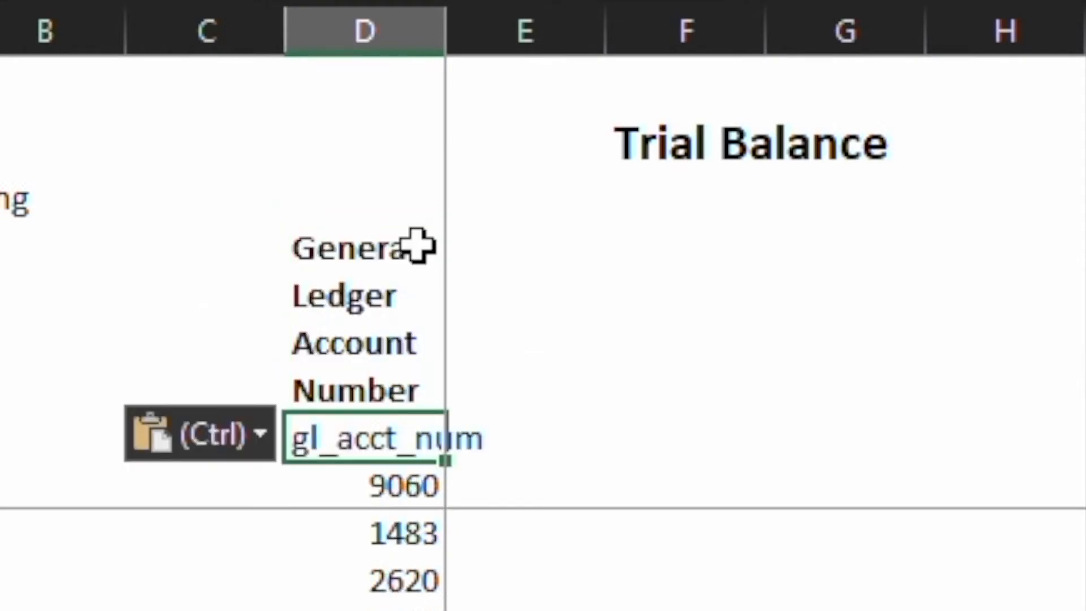
- Format the gl_acct_num cell D5 with a black fill and white font
key("ctrl+1")
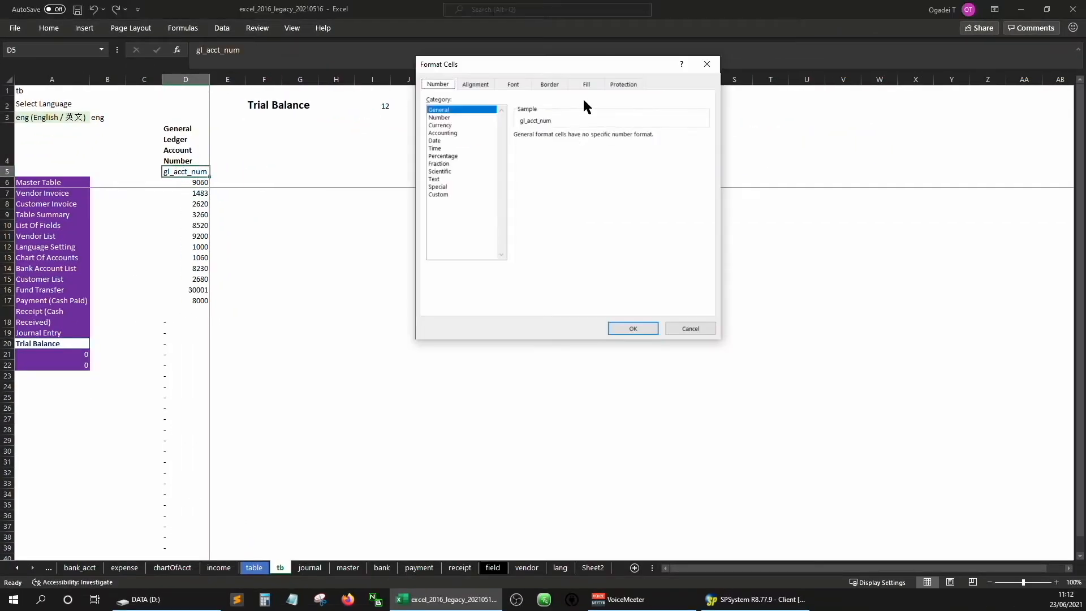
left_click(586, 84)
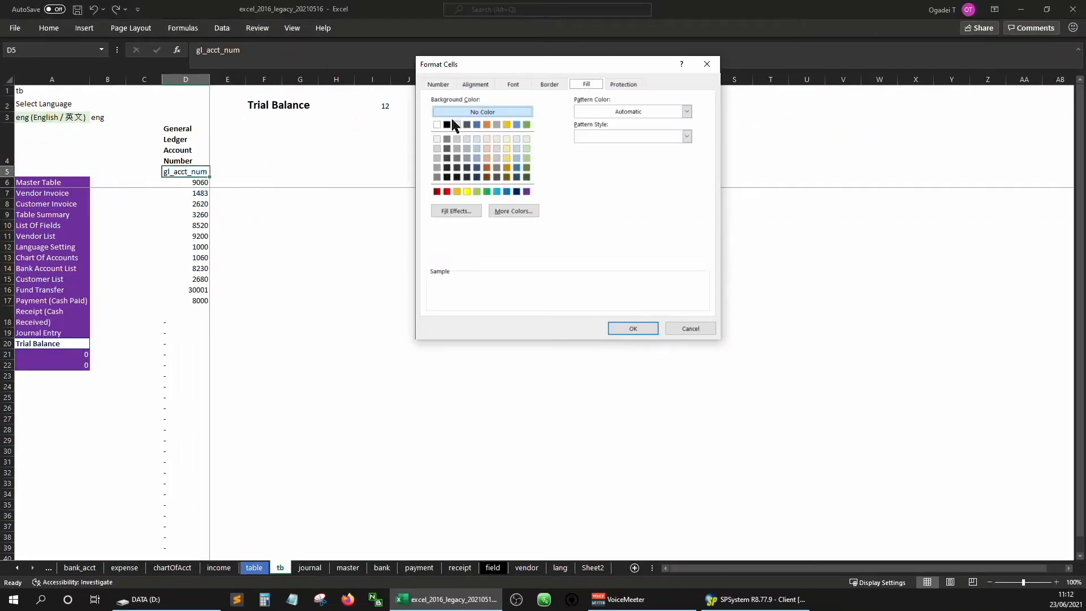
left_click(452, 125)
left_click(513, 84)
left_click(593, 182)
left_click(593, 196)
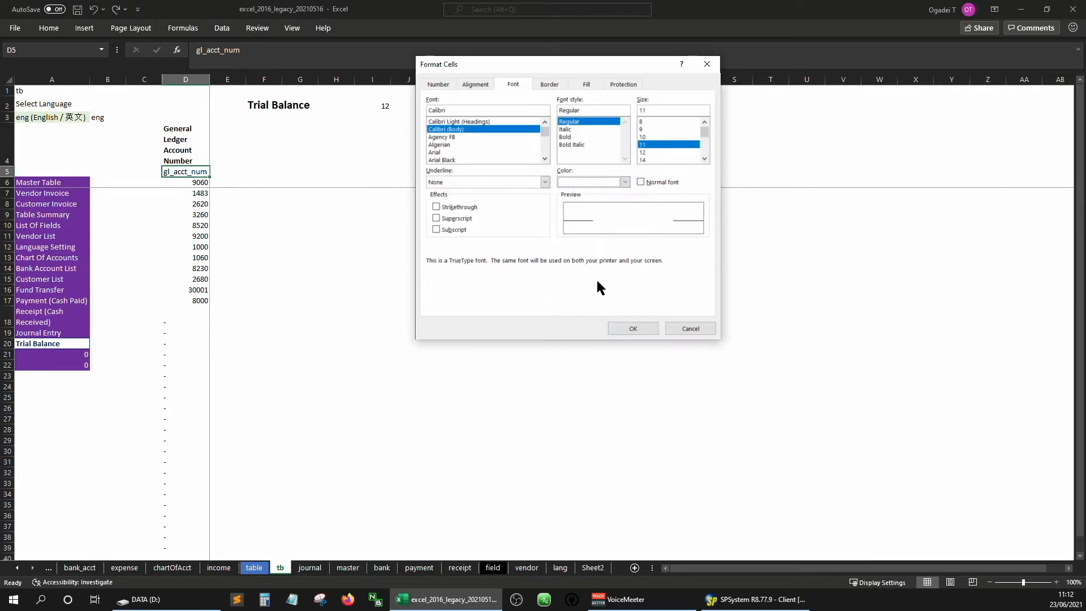
key("Return")
- Group row 5 of the Trial Balance sheet so the field names can be collapsed
left_click(8, 171)
right_click(8, 172)
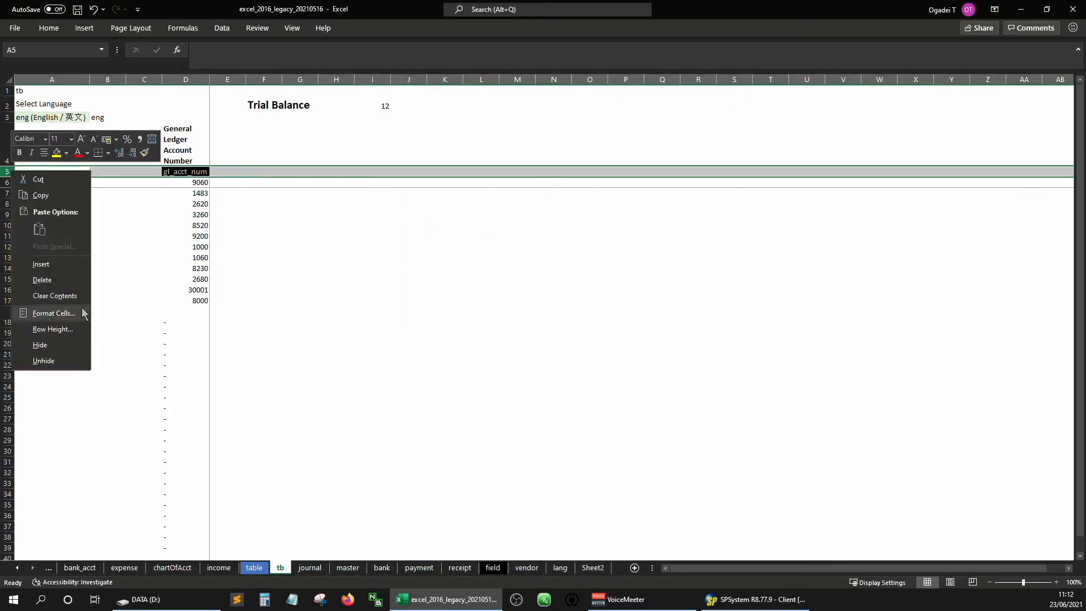
left_click(260, 28)
left_click(292, 29)
left_click(222, 28)
left_click(761, 51)
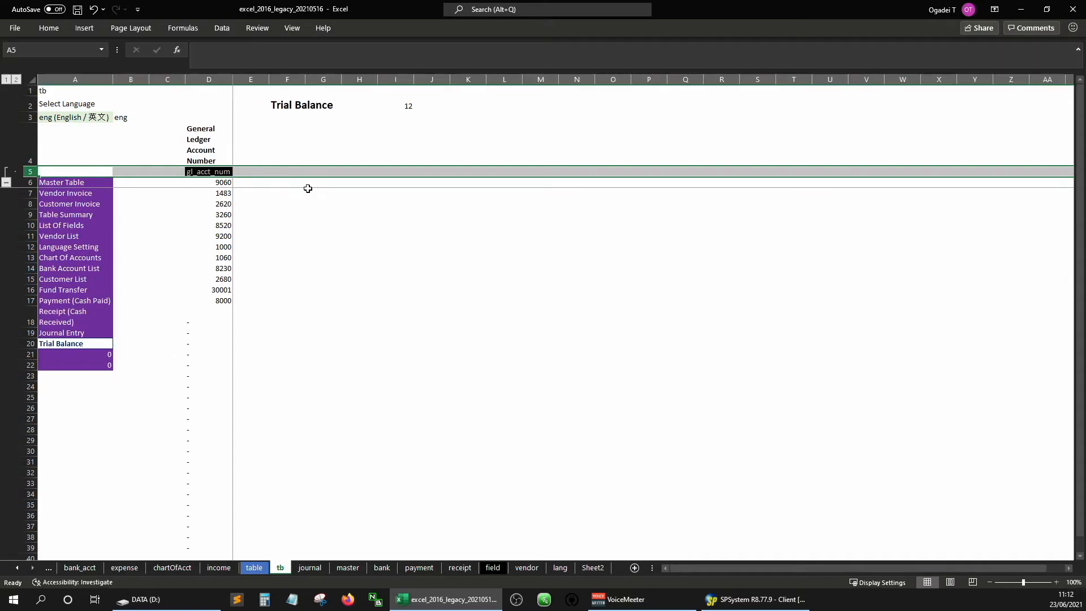
- Collapse the row 5 group and switch the sheet language to Chinese and back to English
left_click(6, 182)
left_click(107, 117)
left_click(119, 118)
left_click(68, 135)
left_click(119, 117)
left_click(67, 126)
- Toggle the row 5 group, leaving it expanded, and save the workbook
left_click(7, 172)
left_click(7, 183)
left_click(7, 173)
left_click(209, 105)
key("ctrl+s")
- Copy the Debit and Credit headings with their field names from journal L4:M5 to E4:F5 of the Trial Balance sheet
left_click(250, 172)
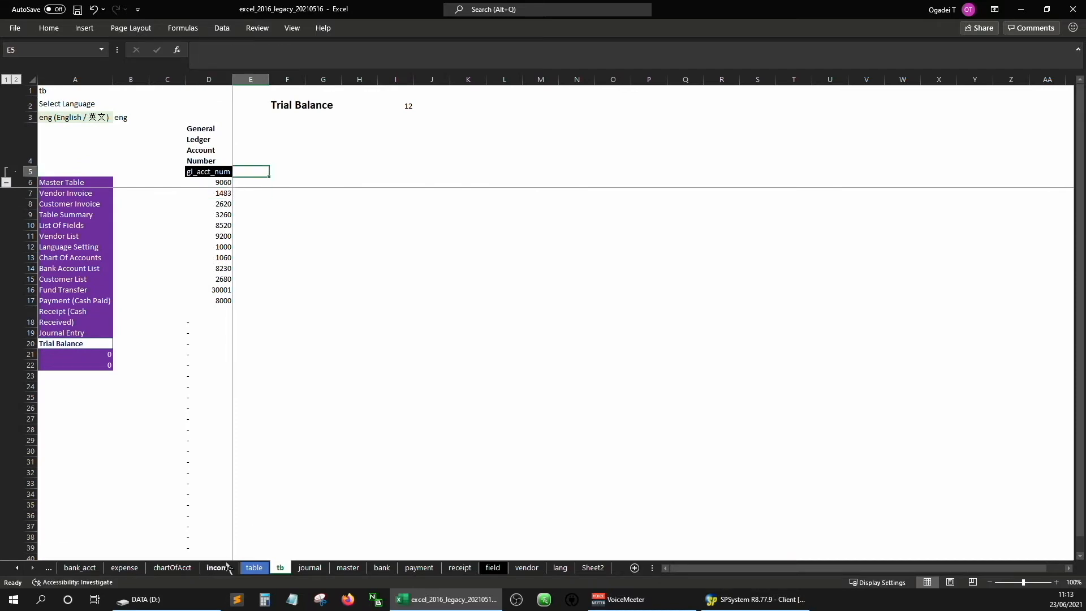
left_click(83, 335)
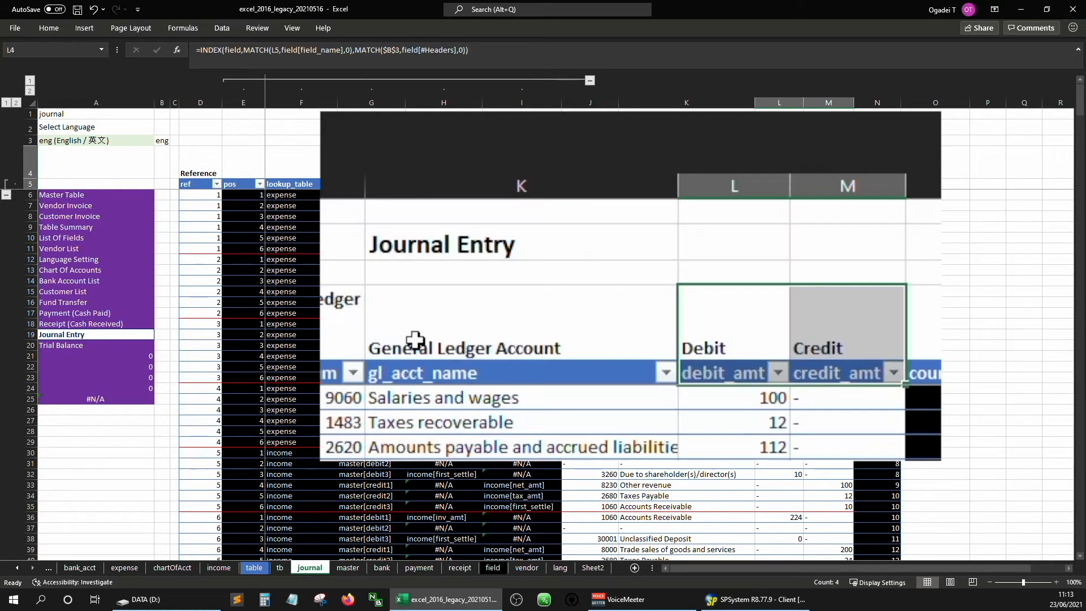
left_click(87, 346)
left_click(262, 147)
key("Return")
- Apply the formatting of the gl_acct_num cell D5 to the debit_amt and credit_amt cells E5:F5
key("Down")
key("Left")
key("ctrl+c")
key("Right")
key("shift+Right")
right_click(262, 173)
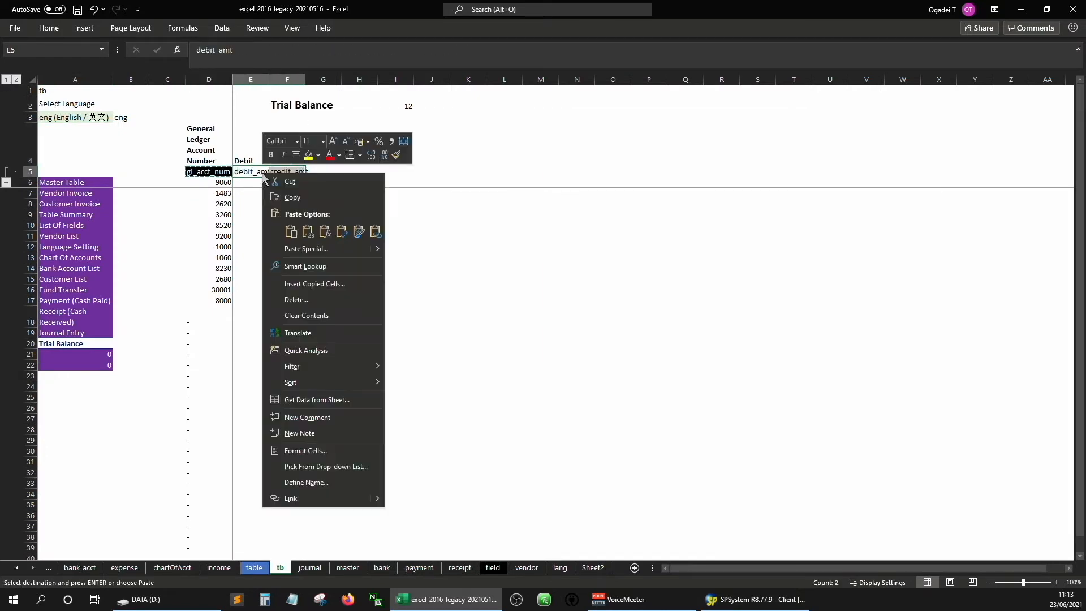
left_click(359, 232)
key("Down")
- Test the translated column headings by setting the language in A3 to chi (Chinese / 中文) and returning it to English
left_click(118, 117)
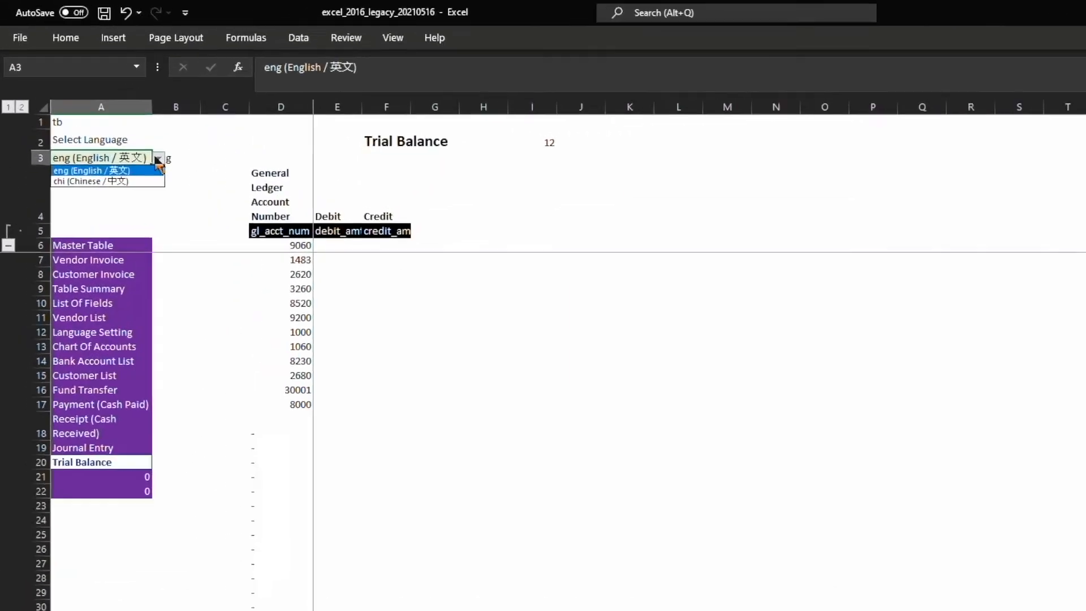
left_click(62, 137)
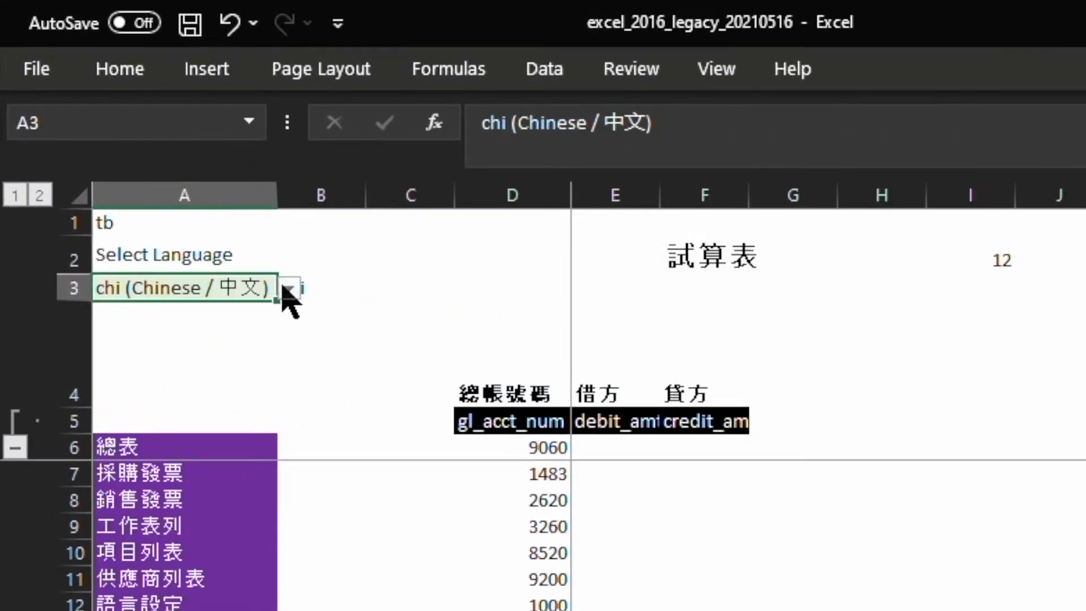
left_click(289, 289)
key("Up")
key("Return")
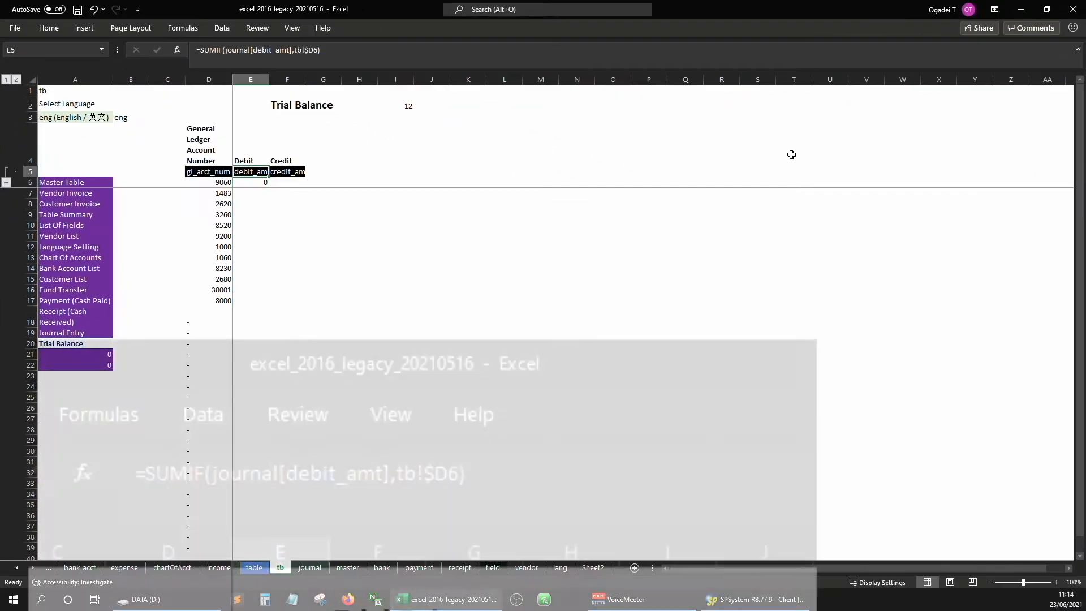
- Start a SUMIF formula in E6 with journal[gl_acct_num] as the range and D6 as the criterion
key("Down")
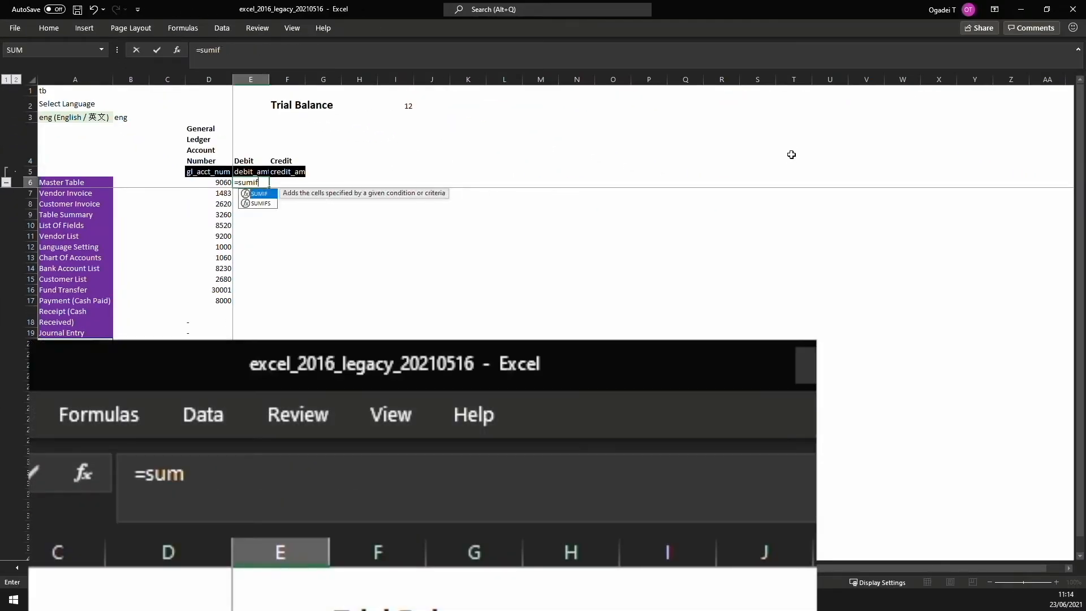
type("=sumif(")
key("ctrl+Page_Up")
left_click(590, 195)
key("ctrl+shift+Down")
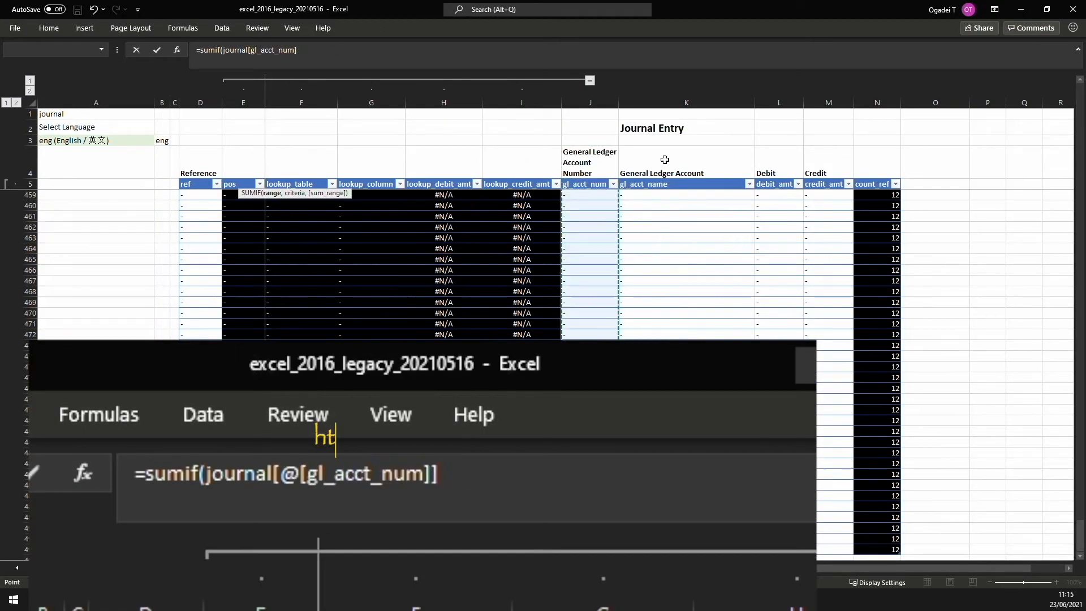
left_click(362, 52)
type(",")
key("ctrl+Page_Down")
left_click(225, 152)
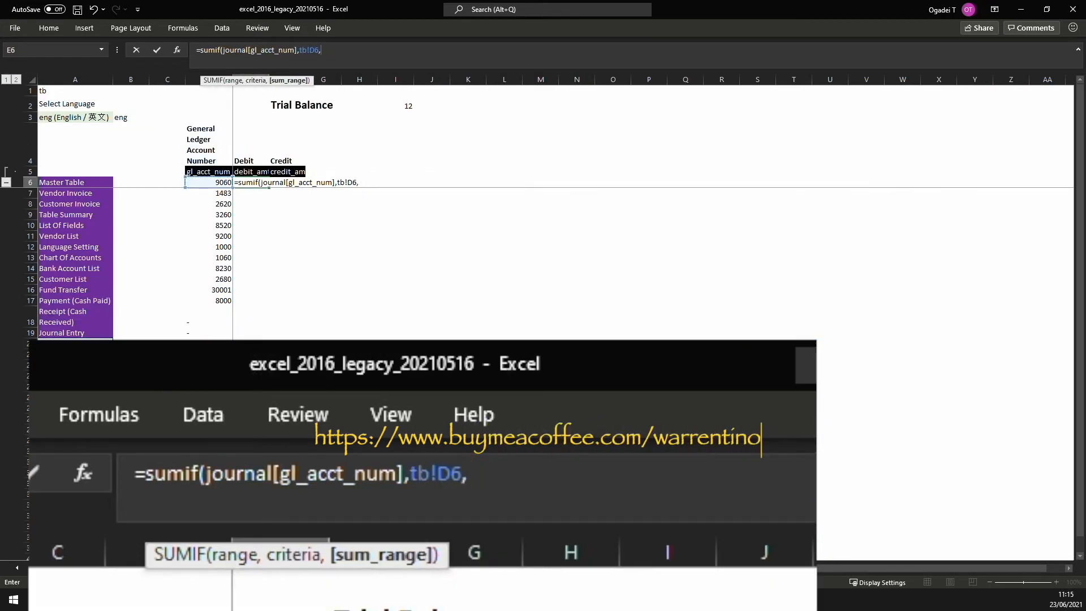
- Add journal[debit_amt] as the sum range of the SUMIF formula in E6 and enter it
key("ctrl+Page_Up")
left_click(846, 158)
key("Down")
key("Down")
key("Left")
key("ctrl+shift+Down")
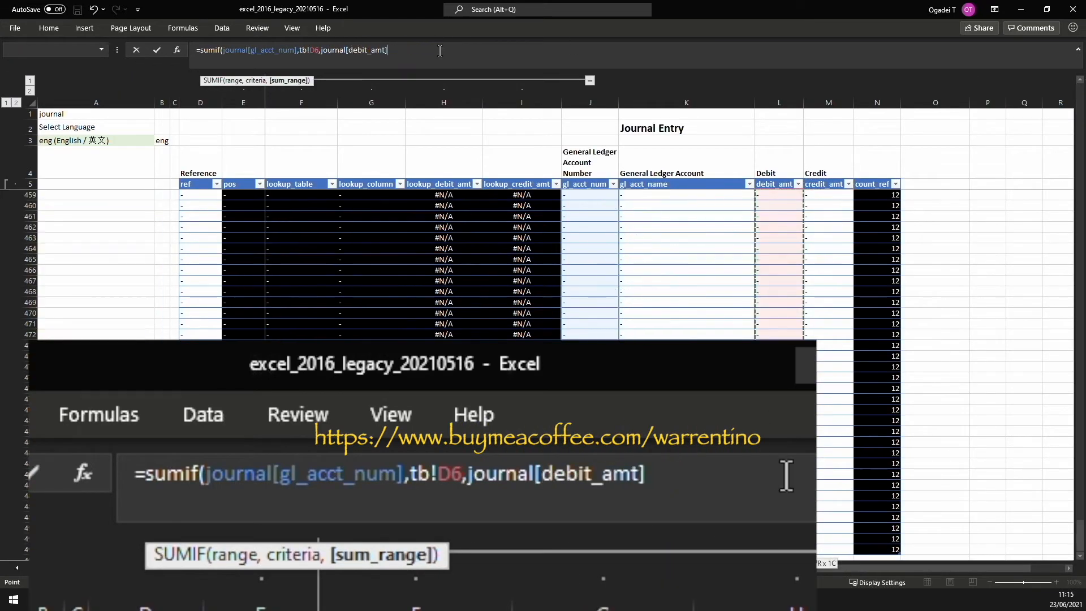
left_click(440, 51)
type(")")
key("ctrl+Return")
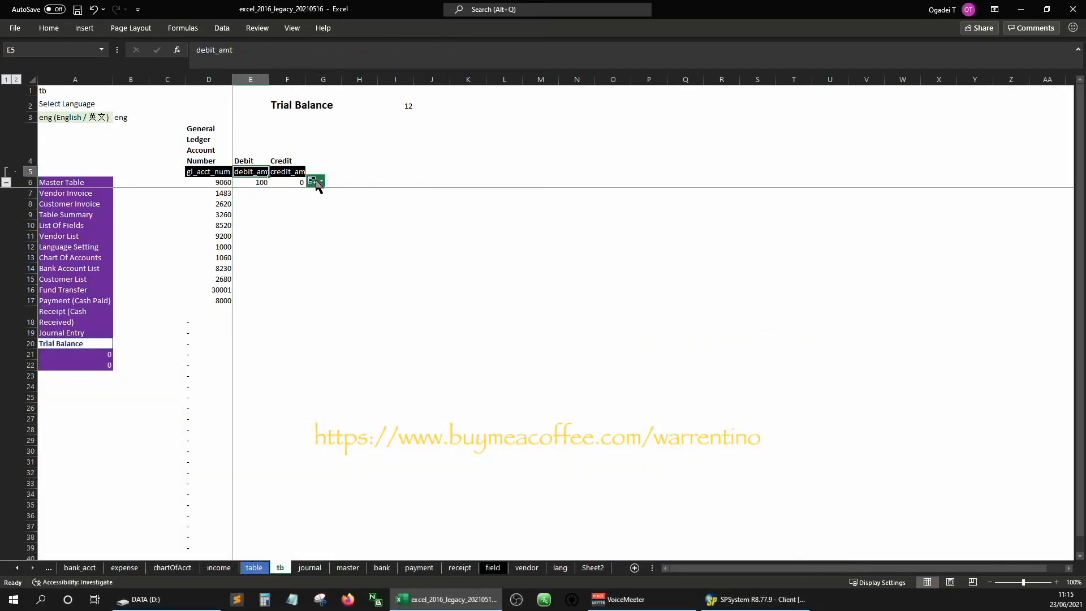
- Fill the debit SUMIF from E6 down to row 17 and the credit SUMIF from F6 down to row 26
left_click_drag(269, 187, 262, 300)
left_click(288, 215)
left_click(288, 182)
left_click(204, 182)
key("ctrl+Return")
left_click_drag(305, 187, 299, 408)
- Correct the criteria range in the F6 credit SUMIF to journal[gl_acct_num] and refill the formula down the column
left_click(287, 182)
left_click(305, 50)
key("ctrl+Return")
key("BackSpace")
key("BackSpace")
key("BackSpace")
key("BackSpace")
key("BackSpace")
type("_num")
key("Return")
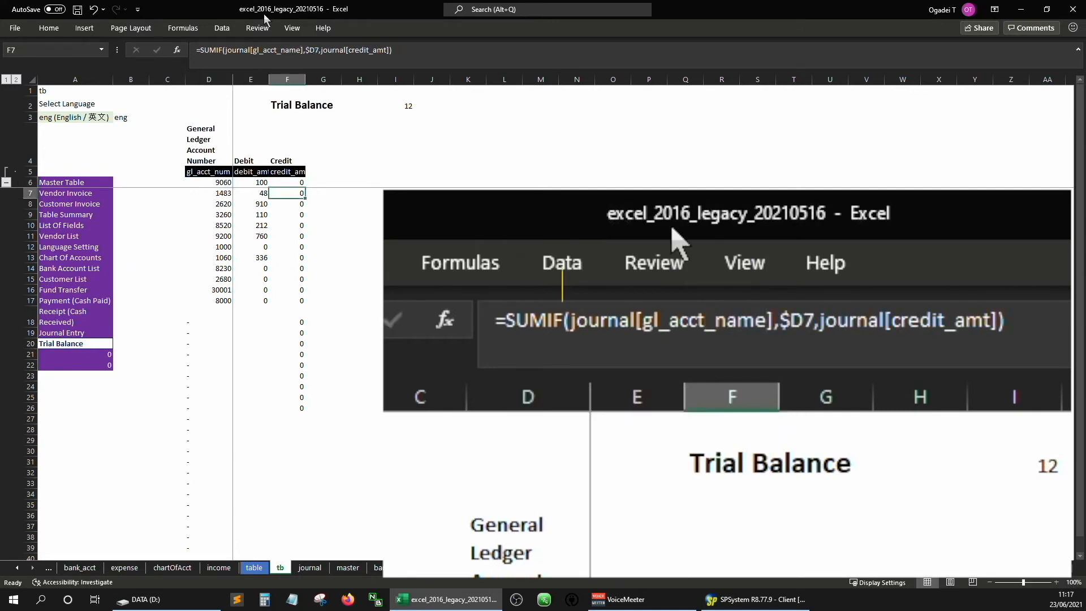
key("Up")
double_click(305, 187)
left_click(288, 225)
- Insert a blank column before the Debit column E
left_click(255, 78)
right_click(256, 78)
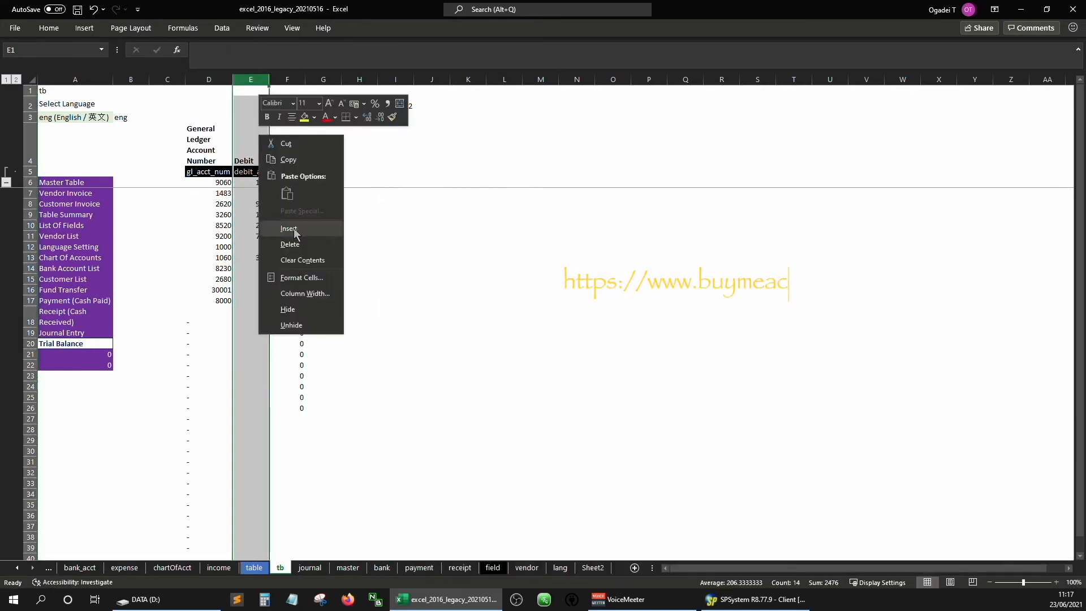
left_click(291, 226)
left_click(258, 182)
- Put a minus sign before the SUMIF in credit cell G6 and fill the formula down the column
left_click(335, 182)
left_click(200, 51)
type("-")
key("ctrl+Return")
double_click(352, 187)
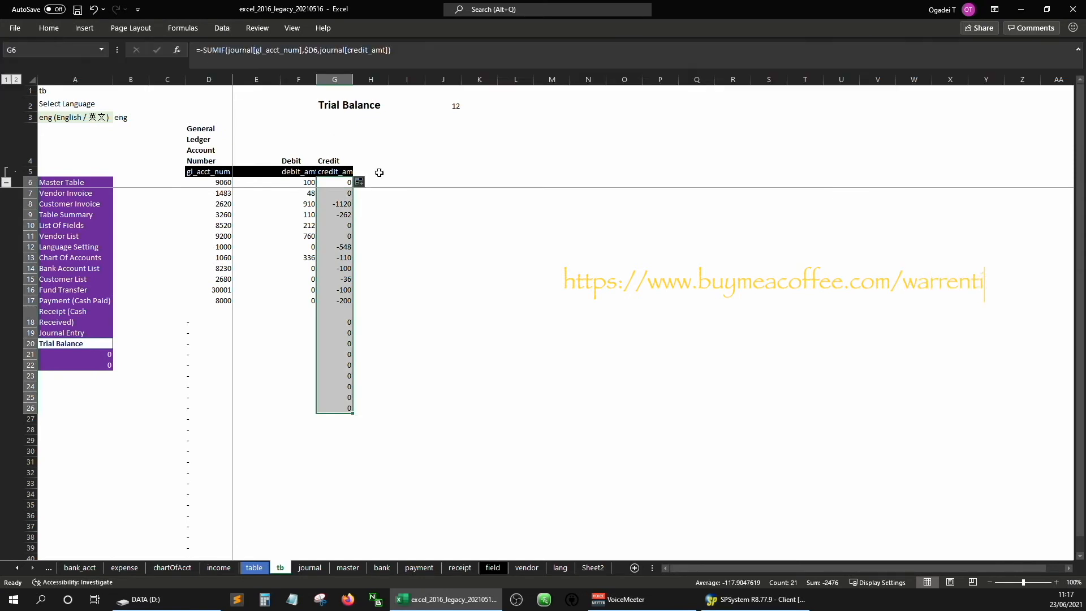
- Format the credit amounts as dollar currency with two decimals and negative values in red with a minus sign
key("ctrl+1")
left_click(452, 126)
left_click(704, 150)
scroll(693, 227, "down", 6)
key("d")
left_click(620, 238)
left_click(587, 151)
left_click_drag(704, 245, 709, 171)
left_click(611, 244)
left_click(633, 328)
- Clear the credit cells below G6 and refill the G6 formula down to the last account in row 17
left_click(409, 185)
key("Left")
key("Left")
key("Left")
key("ctrl+shift+Down")
key("Delete")
key("Up")
double_click(357, 186)
key("Down")
key("Down")
key("Down")
key("Down")
key("Down")
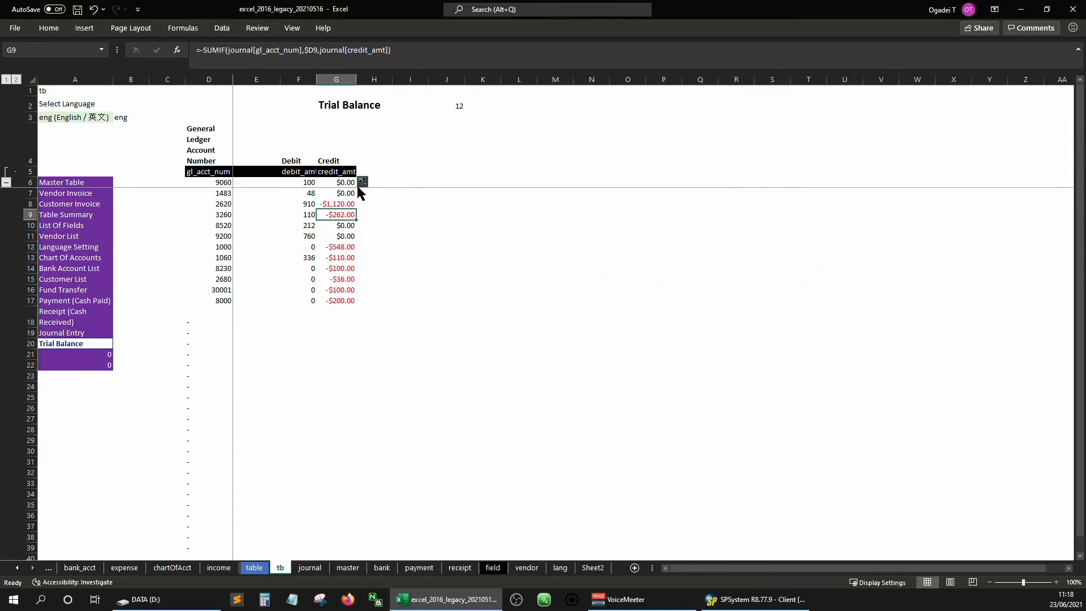
key("Right")
key("Right")
key("Up")
key("Up")
key("Up")
key("Up")
key("Up")
key("Up")
key("Left")
key("Left")
key("Left")
key("Left")
key("Left")
- Copy the General Ledger Account heading and gl_acct_name cells K4:K5 from the journal sheet into E4:E5 of the tb sheet
left_click(310, 567)
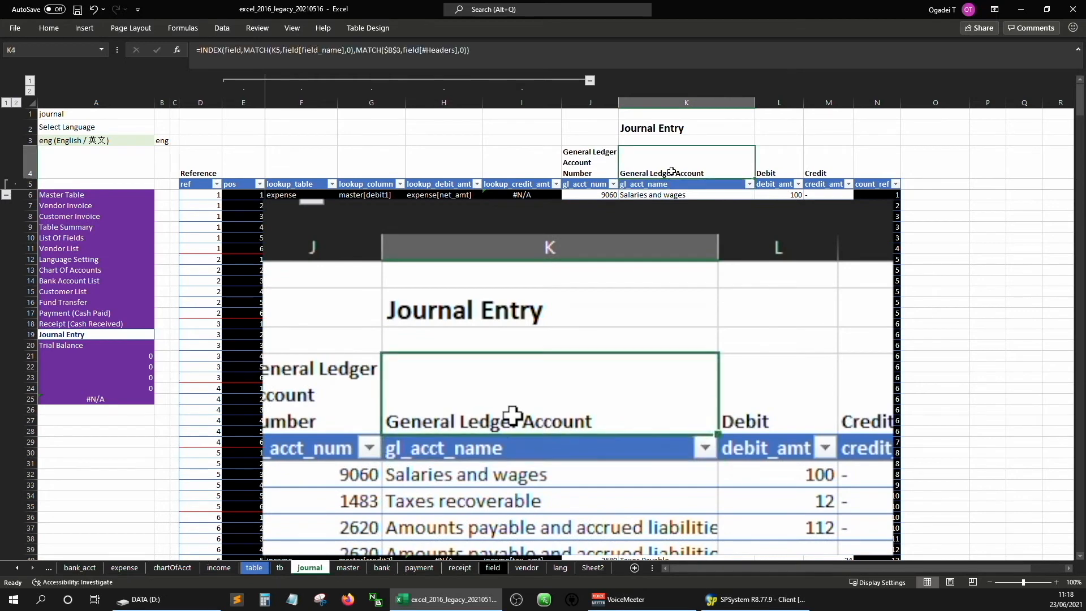
key("shift+Down")
left_click(280, 568)
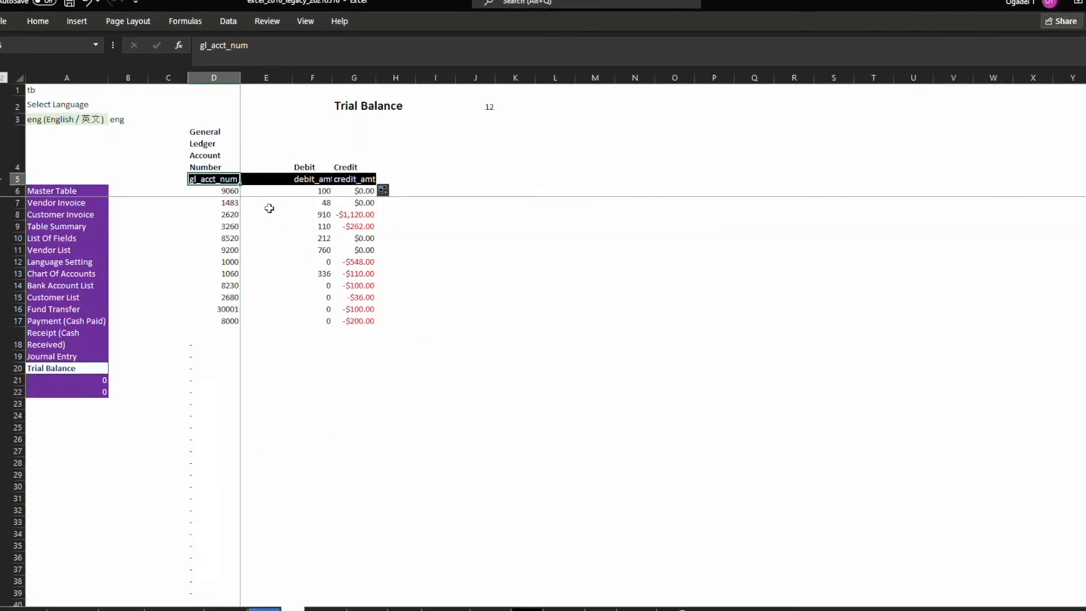
left_click(263, 150)
key("ctrl+v")
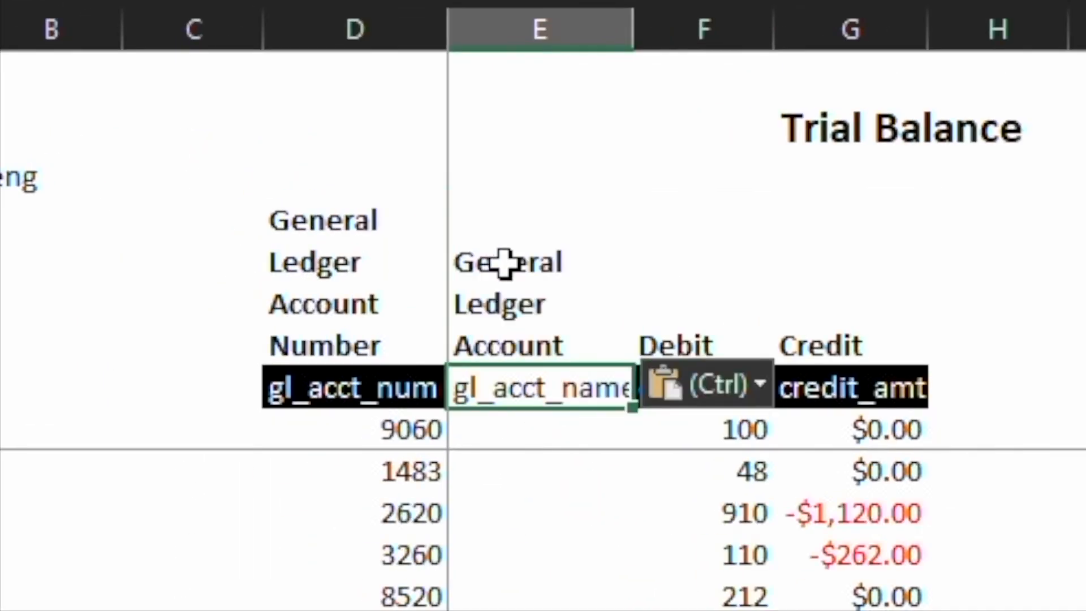
- Apply the formatting of the gl_acct_num cell D5 to the gl_acct_name cell E5
key("Left")
key("ctrl+c")
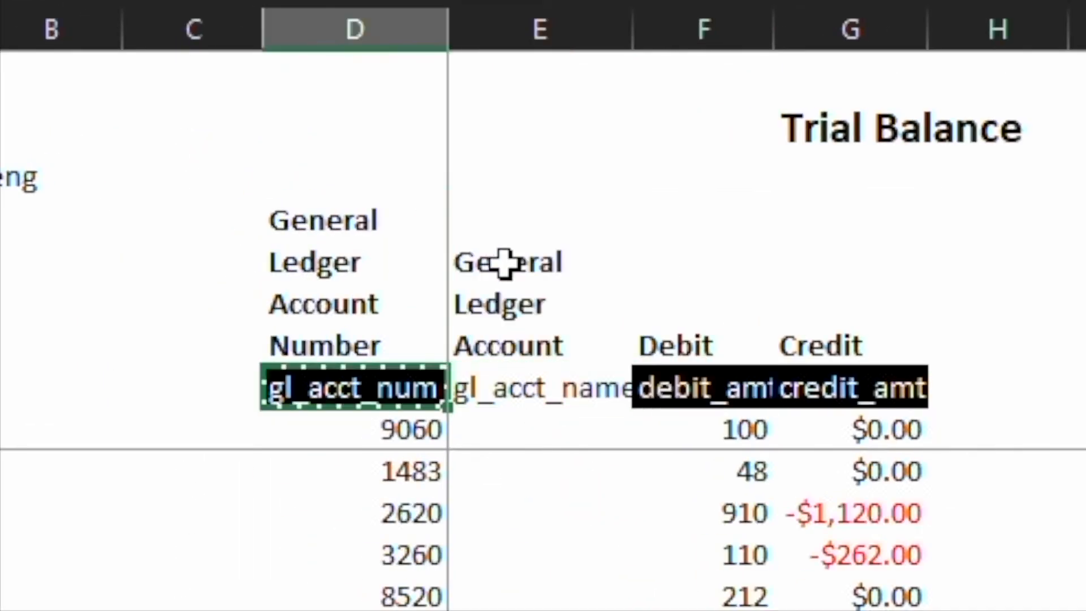
right_click(509, 387)
left_click(882, 601)
left_click(757, 249)
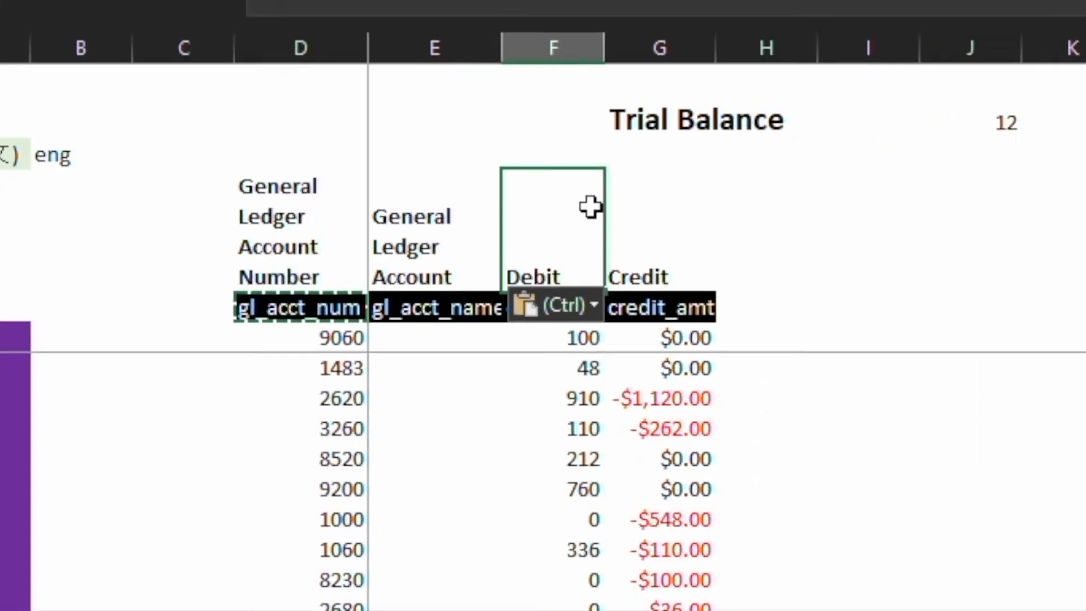
left_click(453, 226)
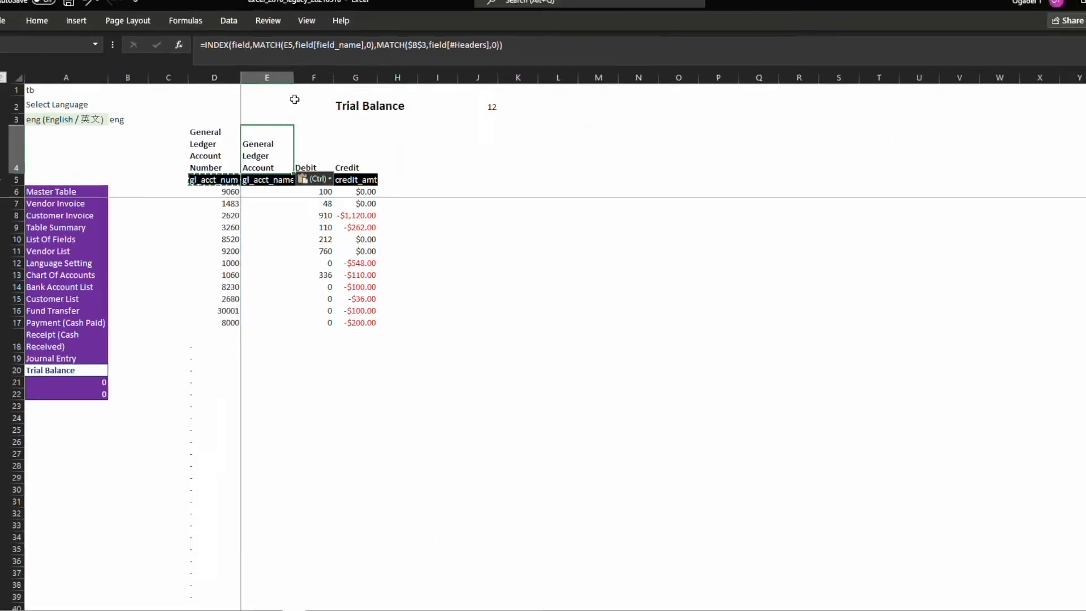
- Start an INDEX formula in E6 with the whole chart_of_acct table as the array
type("=index(")
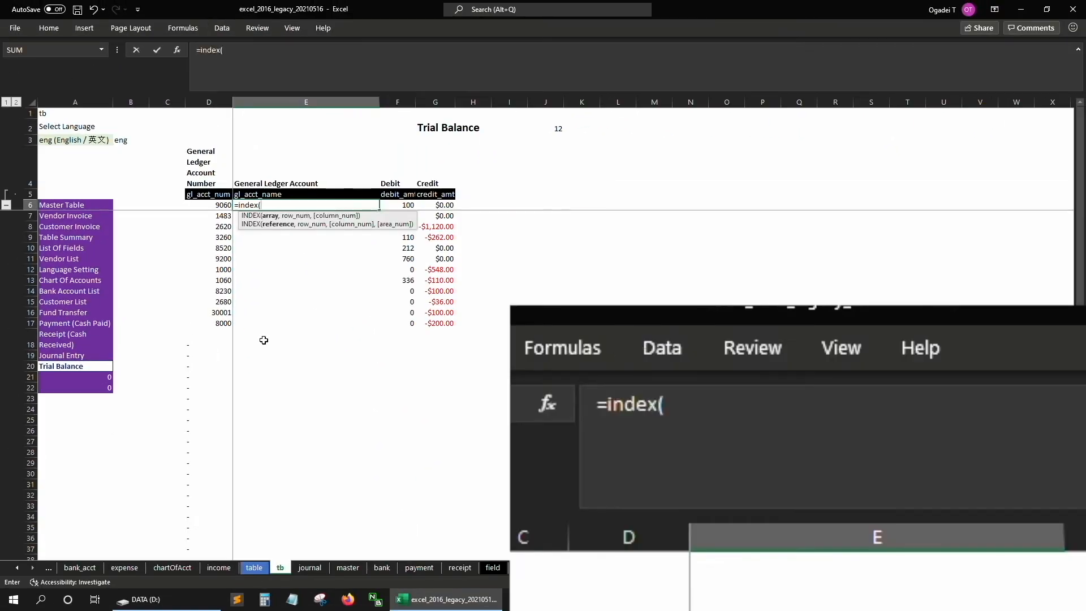
left_click(173, 568)
left_click(171, 162)
key("ctrl+a")
type(",")
- Add an exact MATCH of tb cell D6 in chart_of_acct[ref] as the row argument on a new formula line
key("alt+Return")
type("match(")
left_click(280, 567)
left_click(215, 205)
key("F4")
key("F4")
type(",")
left_click(172, 568)
- Add an exact MATCH of tb!$B$3 in chart_of_acct[#Headers] as the column argument of the INDEX formula
left_click(131, 140)
key("F4")
type(",")
left_click(172, 568)
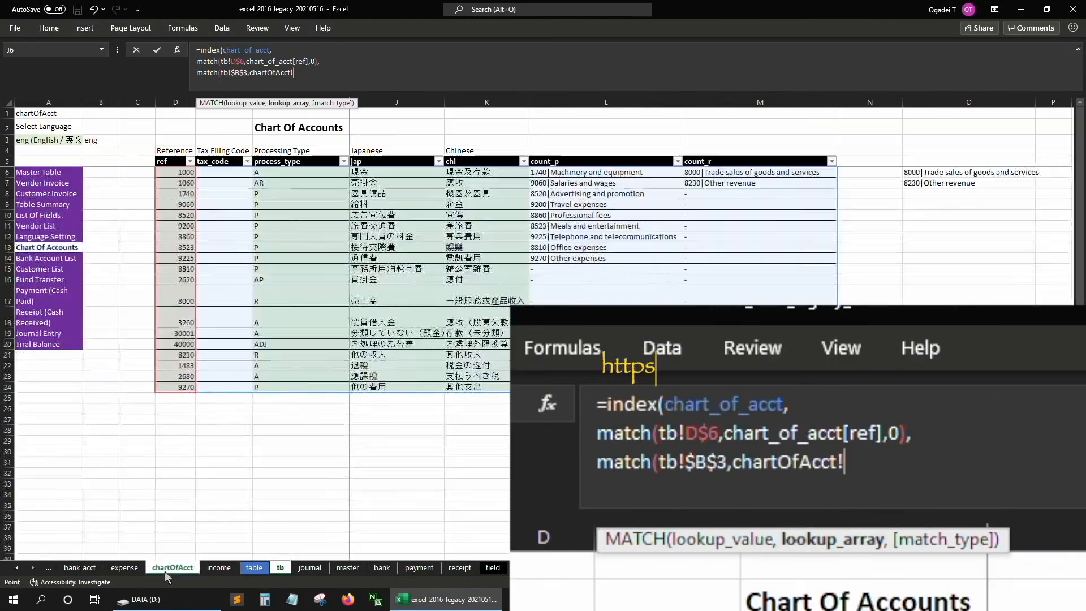
left_click(171, 162)
key("ctrl+shift+Right")
type(",0)")
key("alt+Return")
- Change the account reference in the E6 formula to $D6, enter it and fill it down the column
left_click(240, 61)
key("F4")
key("ctrl+Return")
double_click(380, 210)
- Wrap the E6 formula in IFERROR with "-" as the fallback and refill it down the column
left_click(200, 51)
key("ctrl+shift+End")
key("ctrl+x")
type("IFERROR(")
key("ctrl+v")
type(",\"-\")")
key("ctrl+Return")
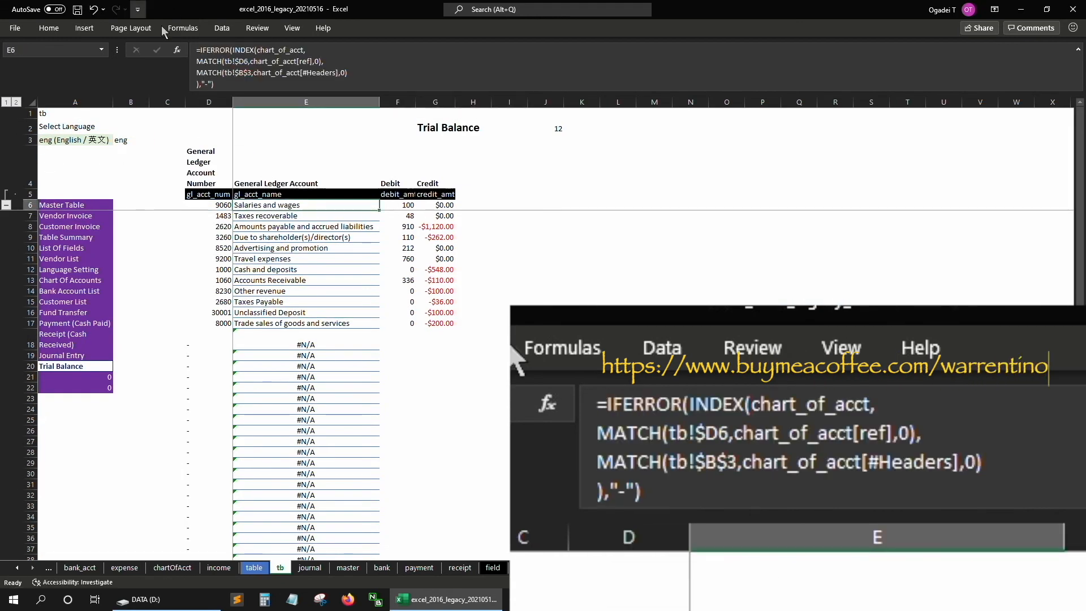
double_click(379, 209)
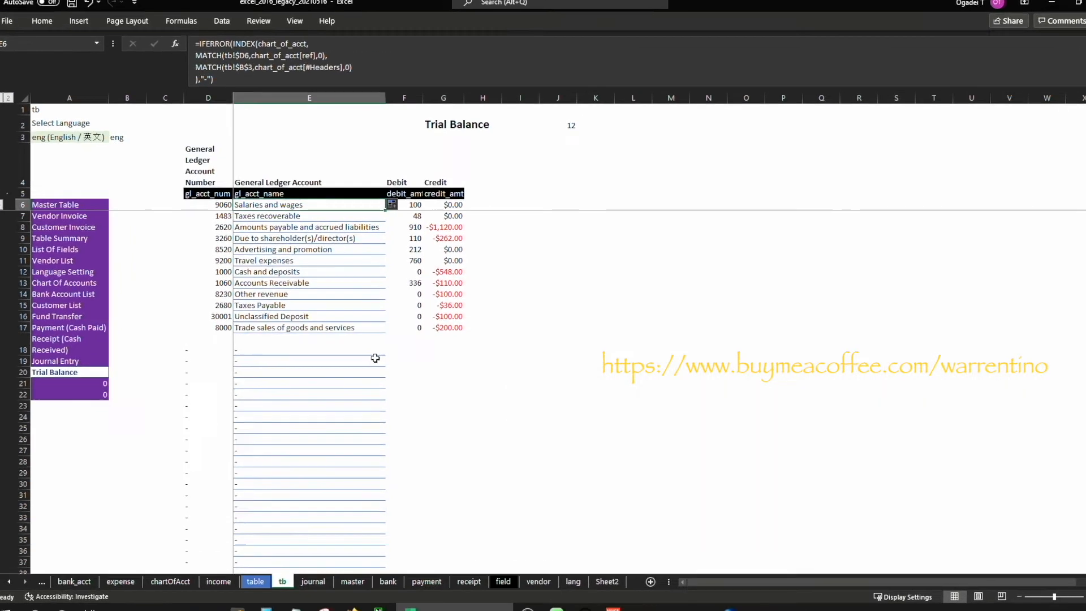
- Start the formula ="checksum"&sum( in cell K2
key("Up")
key("Right")
key("Right")
key("Right")
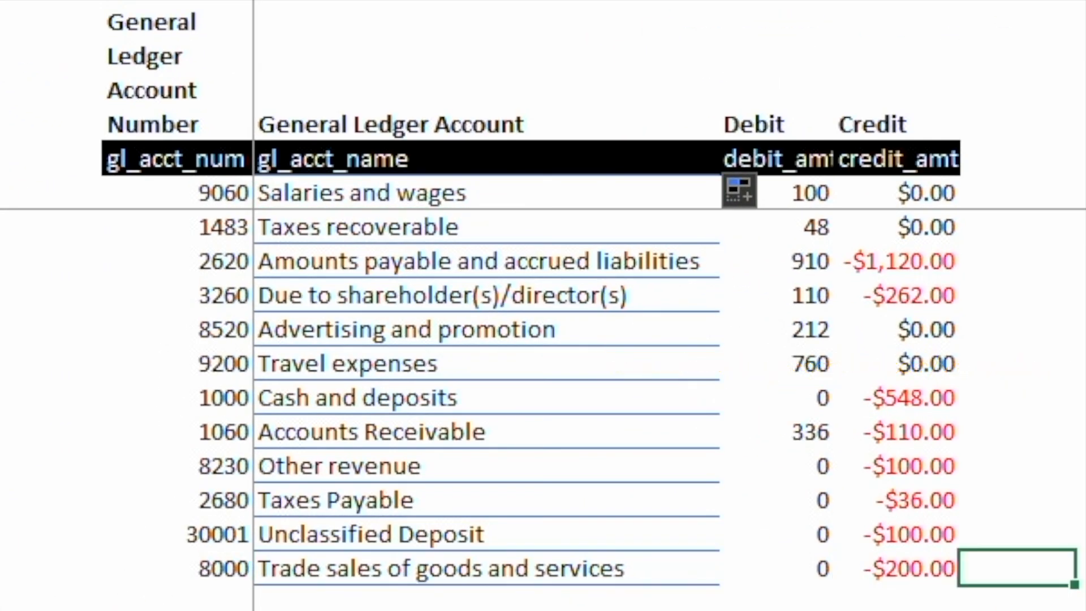
key("Up")
key("Up")
key("Up")
key("Right")
key("Right")
key("Right")
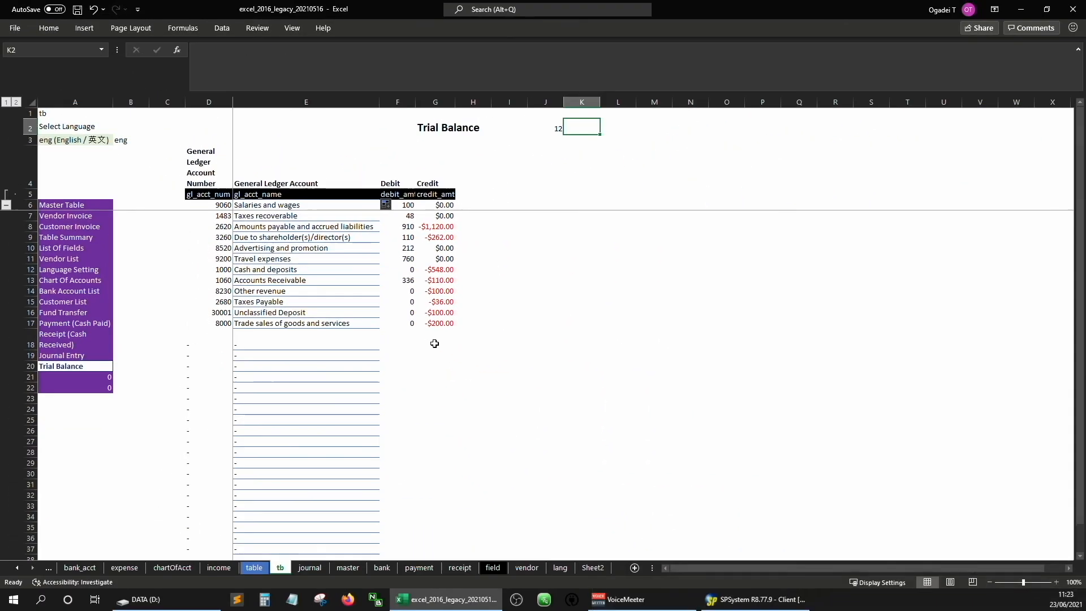
type("=ch")
key("BackSpace")
key("BackSpace")
type("\"checksum\"&sum(")
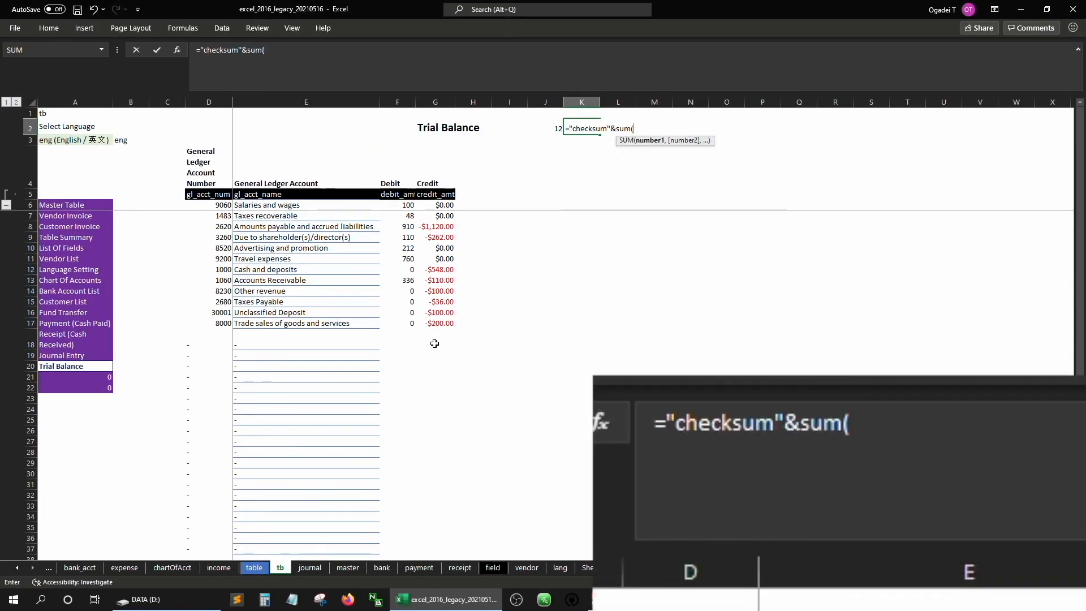
- Use the debit and credit columns down to the end of the sheet as the SUM range in K2 and enter the formula
key("Down")
key("shift+Right")
key("ctrl+shift+Down")
key("ctrl+shift+Down")
key("Return")
- Add an equals sign to the end of the checksum label text in the K2 formula
key("Up")
left_click(249, 52)
type("=")
key("Return")
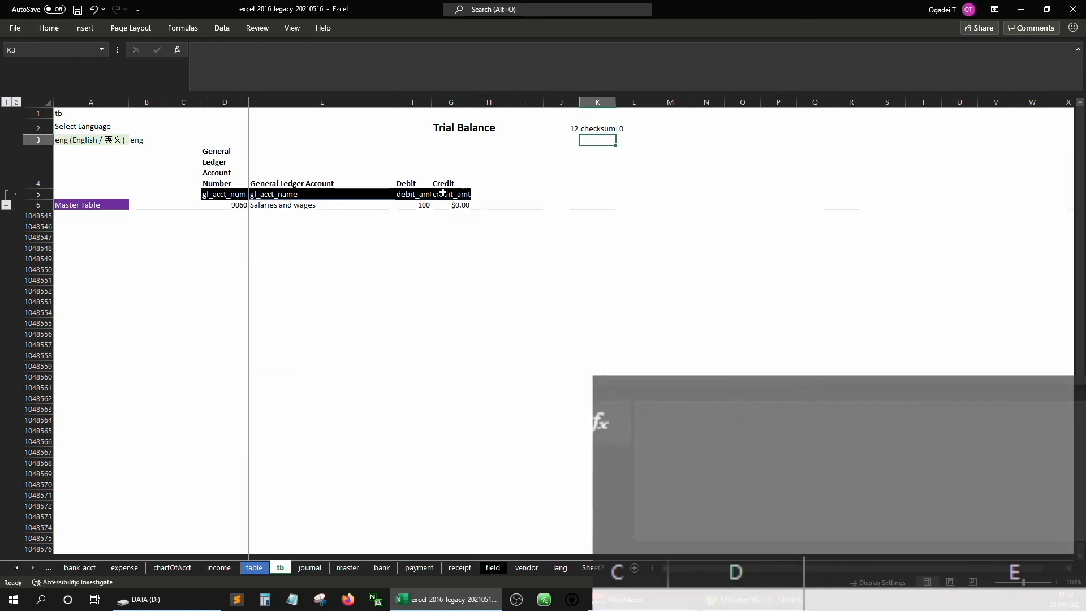
- Auto-fit the width of column K to the checksum text
key("Up")
key("Down")
key("Up")
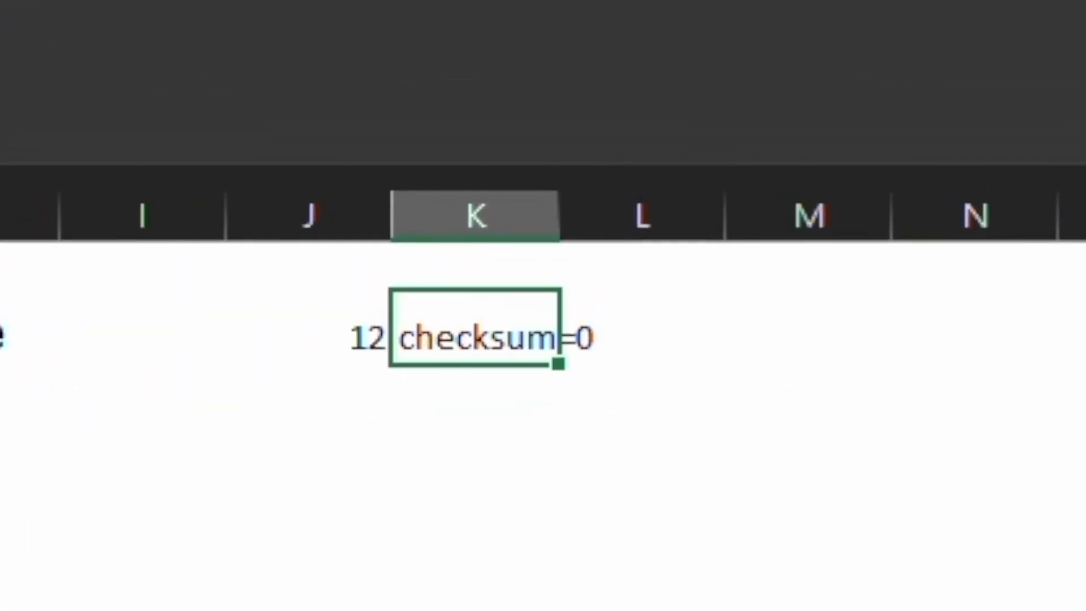
double_click(559, 217)
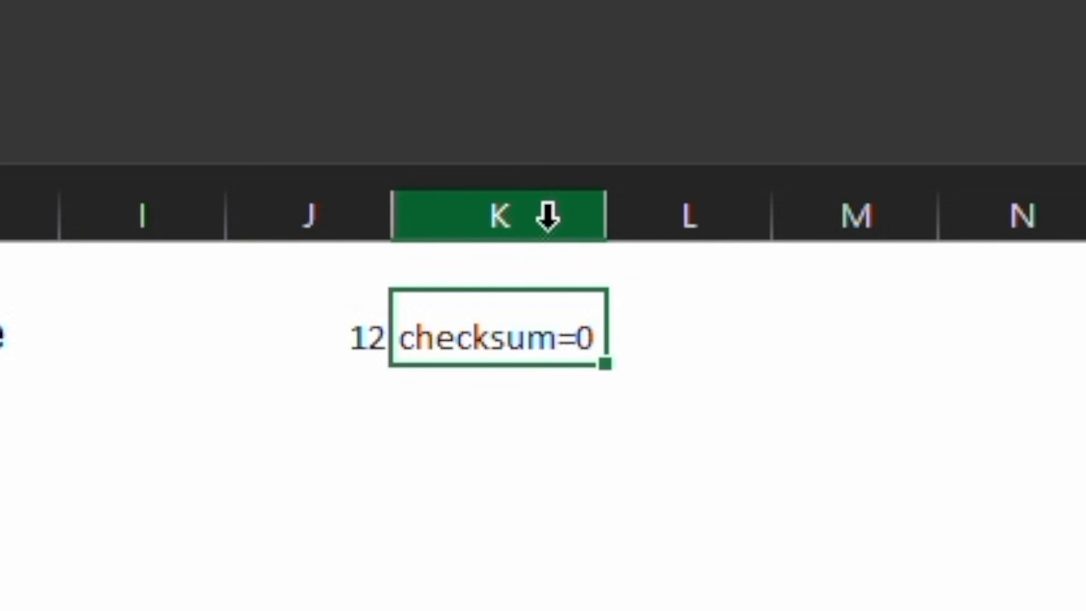